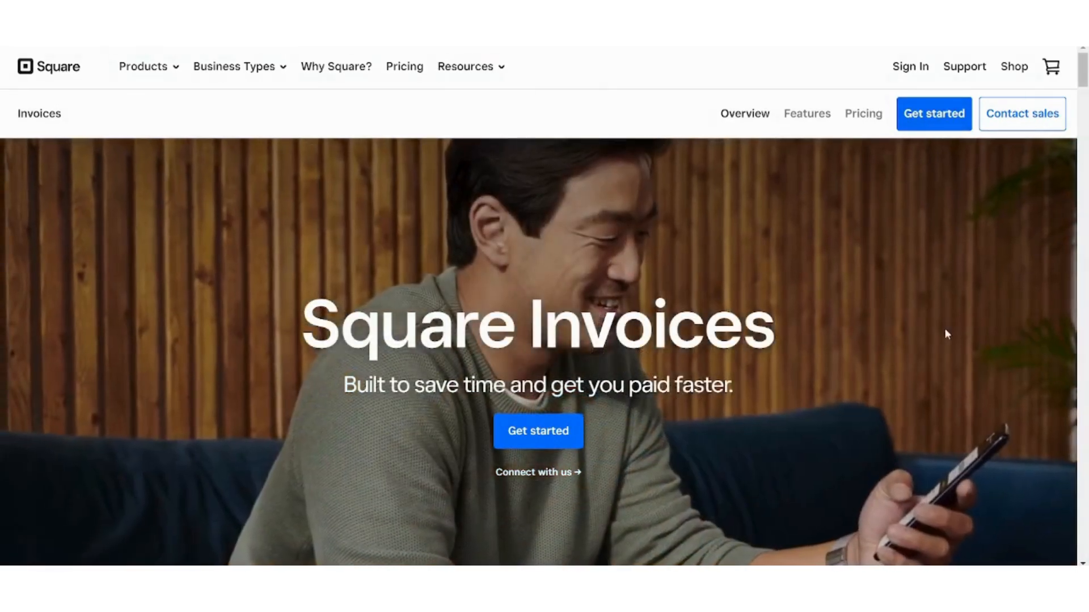
# - Leave the Square Invoices page for the account sign-in page
pyautogui.click(919, 68)
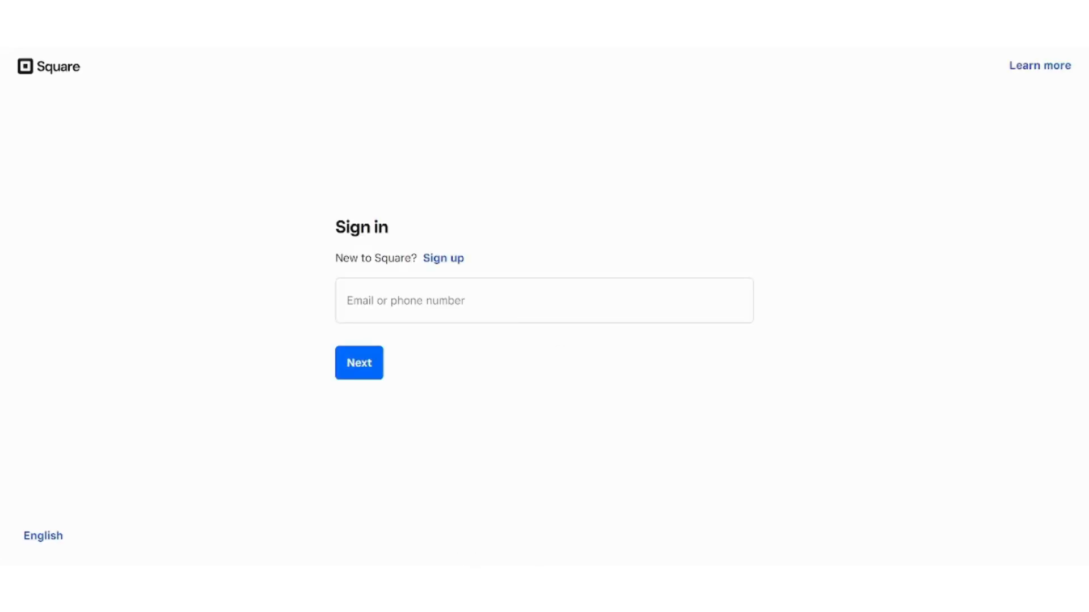
# - Sign in with the account e-mail and password to reach the Home page
pyautogui.click(586, 304)
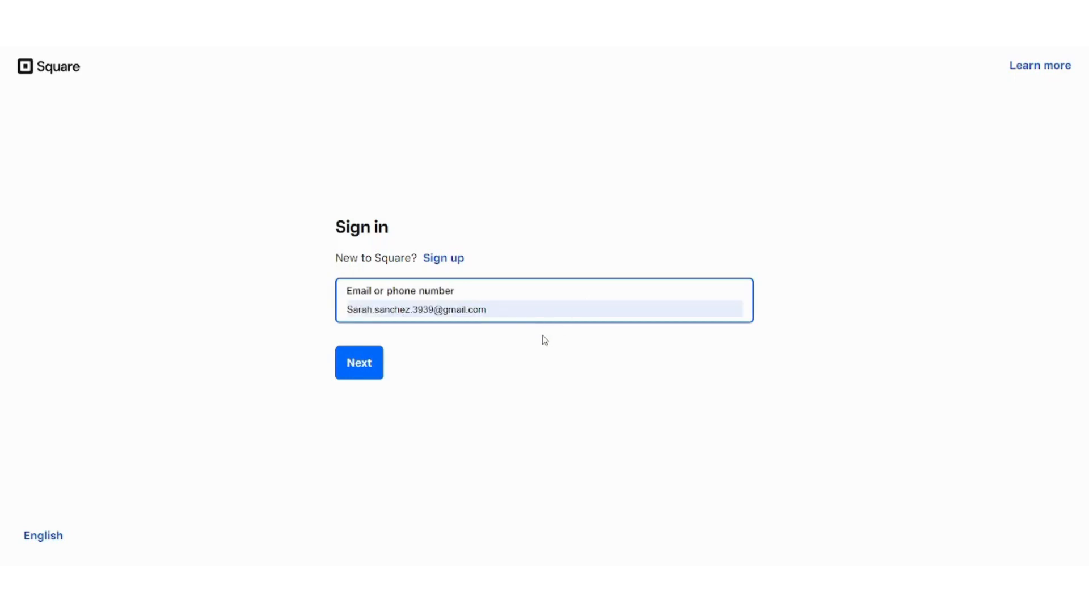
pyautogui.click(541, 341)
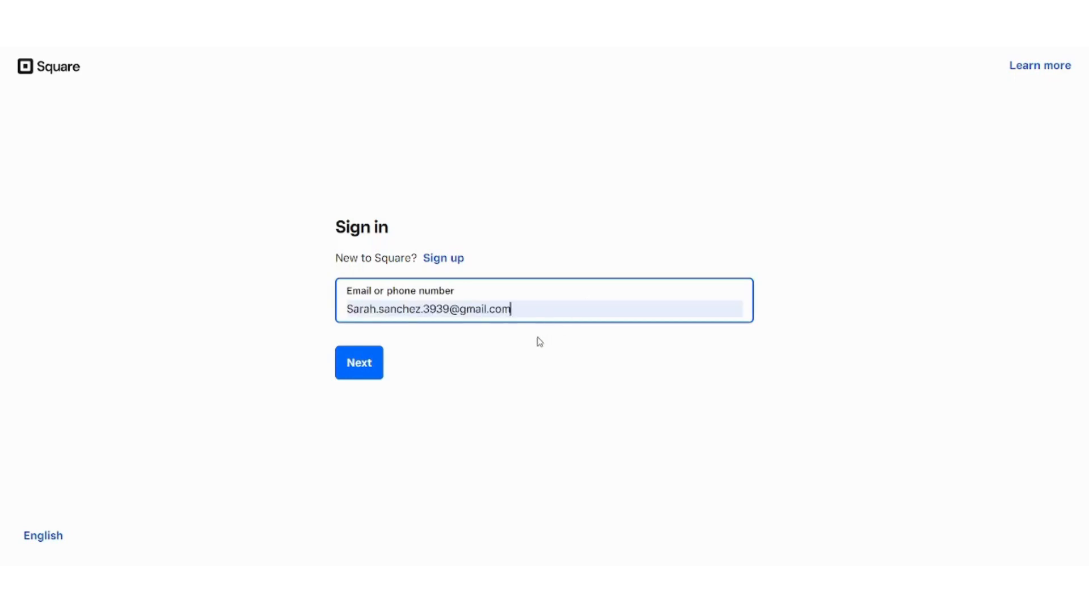
pyautogui.click(361, 364)
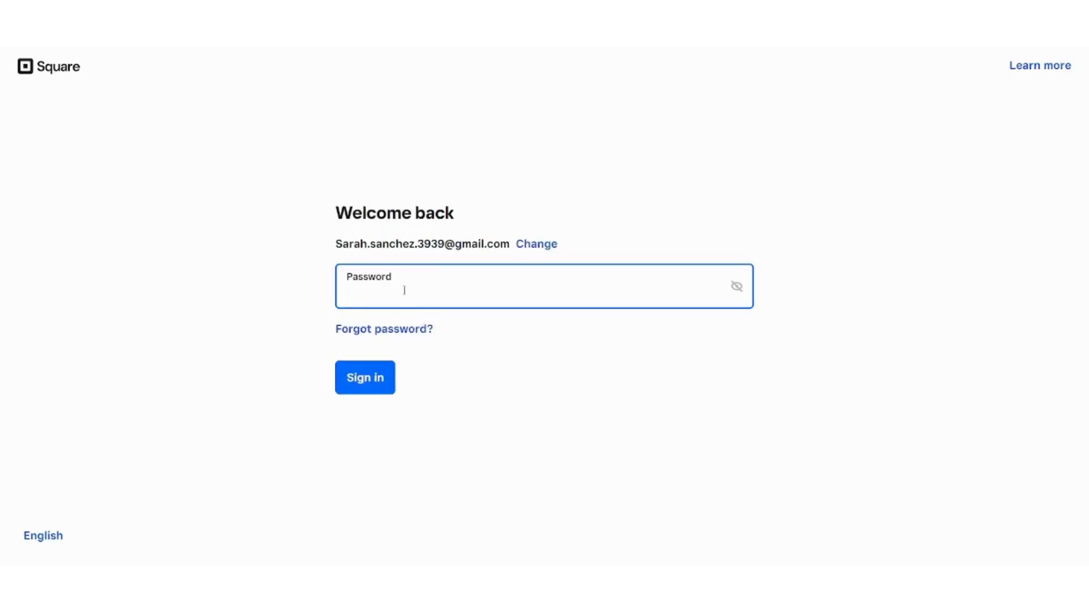
pyautogui.write('*******')
pyautogui.press('Return')
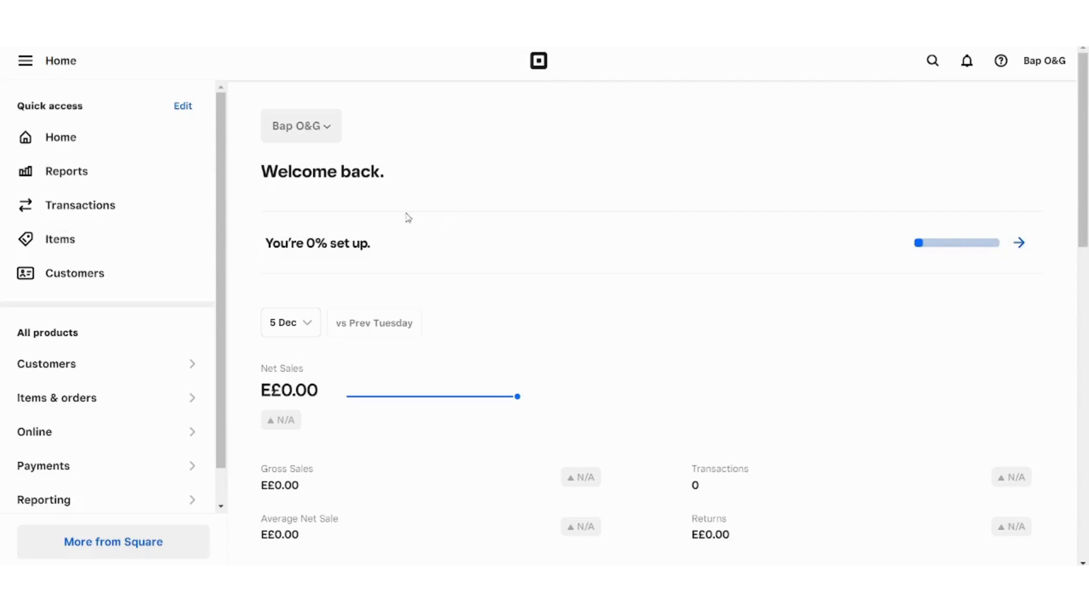
pyautogui.scroll(-1, 220, 238)
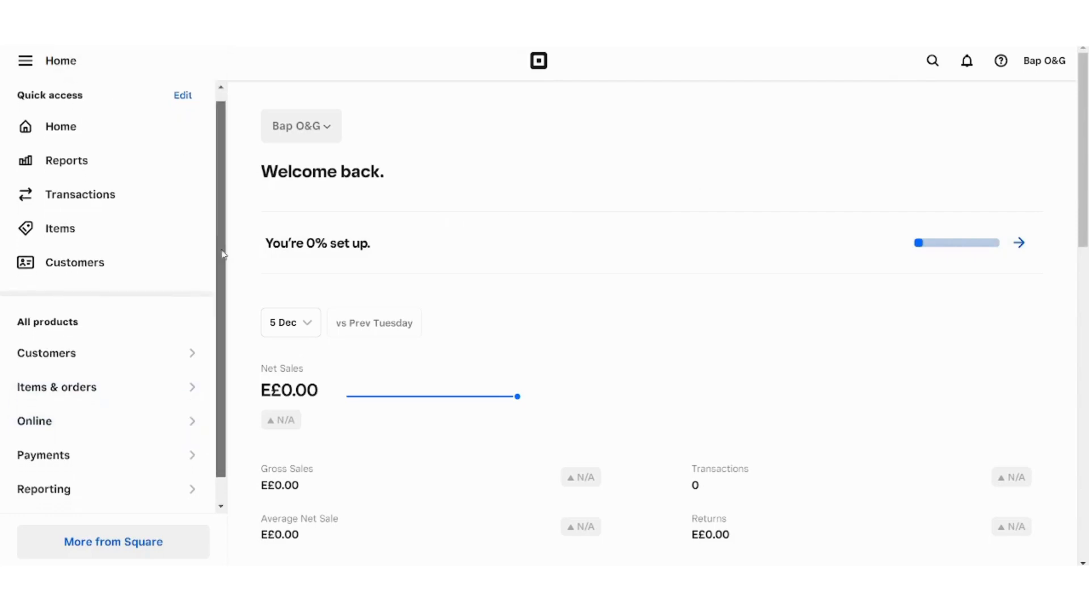
pyautogui.scroll(1, 211, 216)
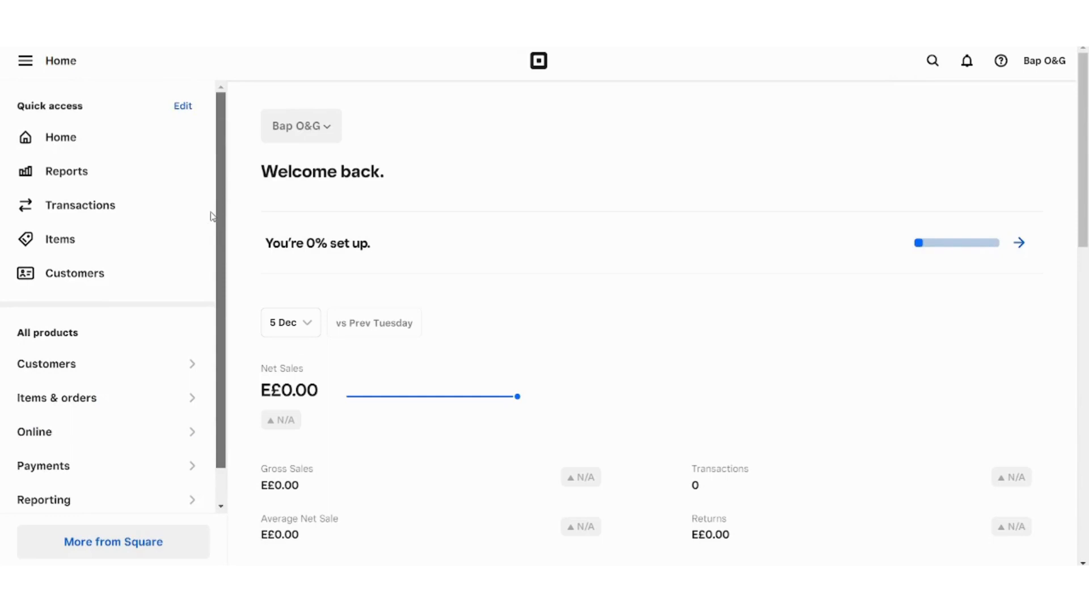
pyautogui.scroll(-1, 219, 222)
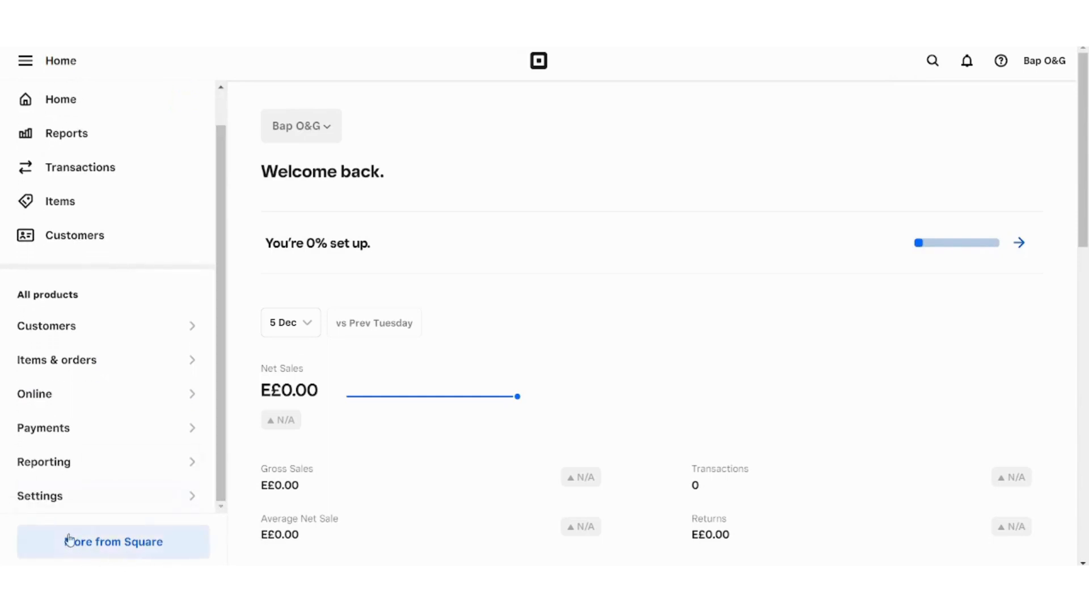
# - Browse the More from Square tool cards, then choose Create a customer
pyautogui.click(137, 545)
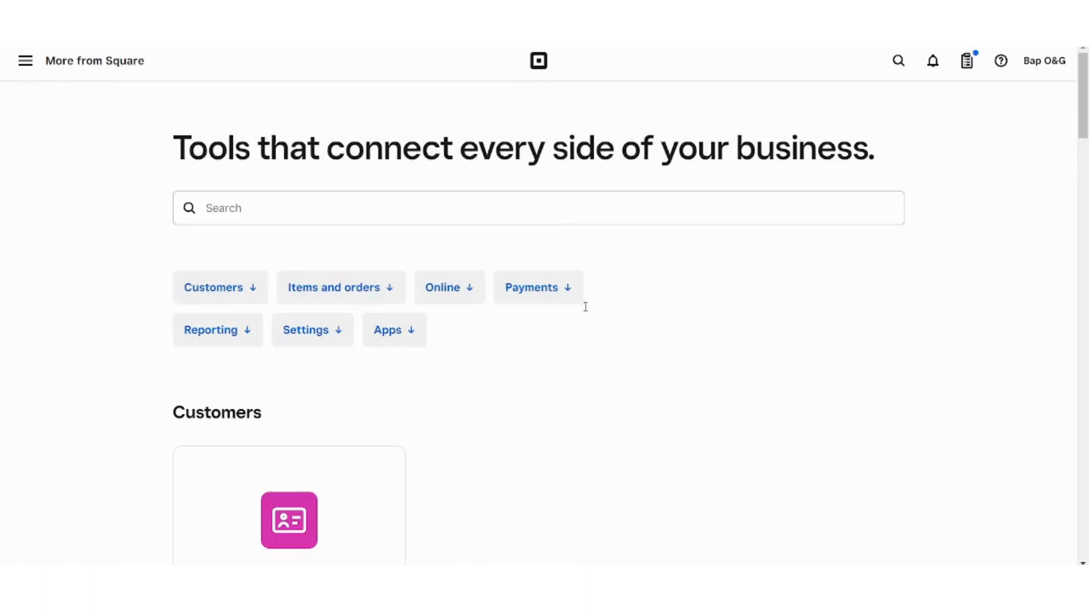
pyautogui.scroll(-3, 586, 311)
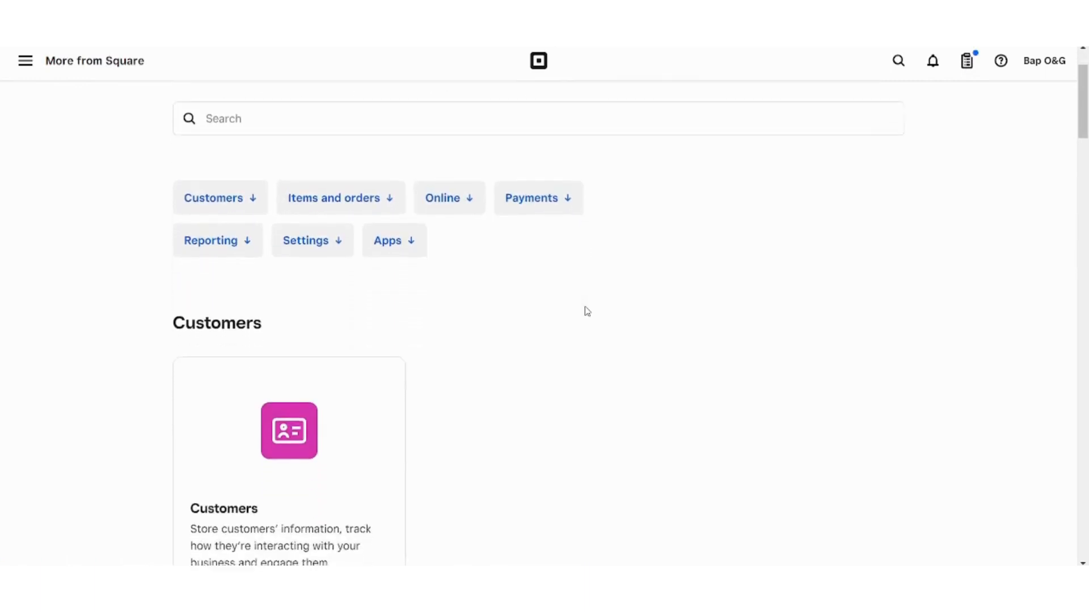
pyautogui.scroll(-2, 587, 311)
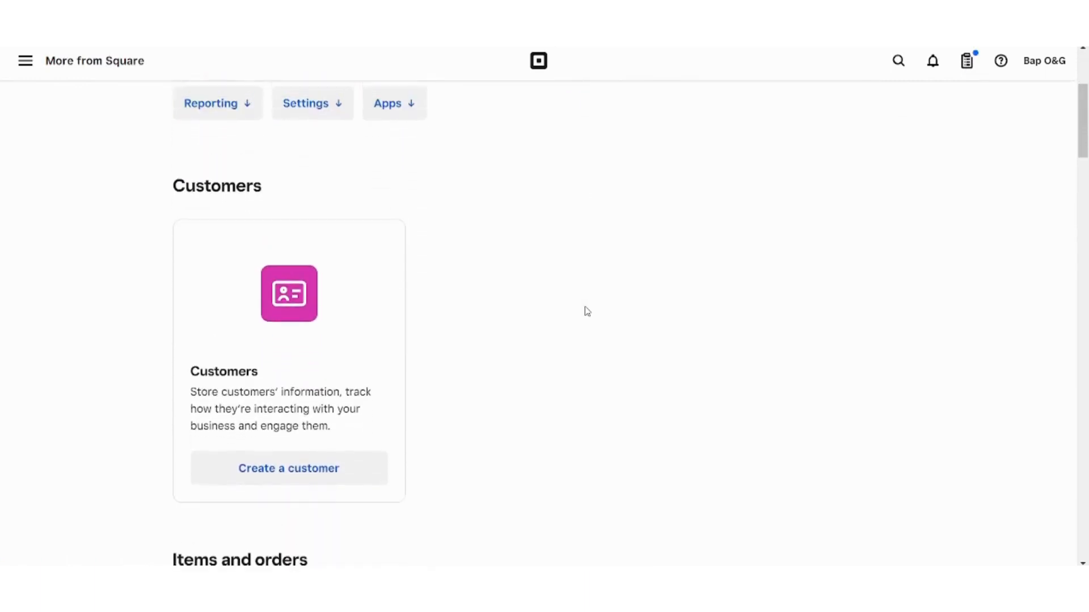
pyautogui.scroll(-5, 587, 311)
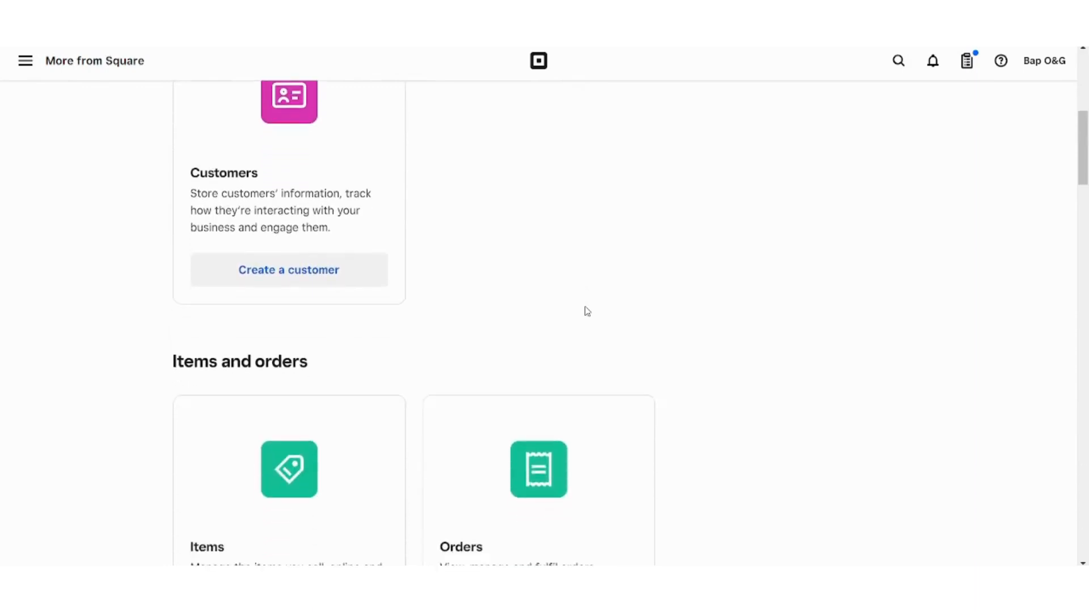
pyautogui.scroll(-9, 587, 311)
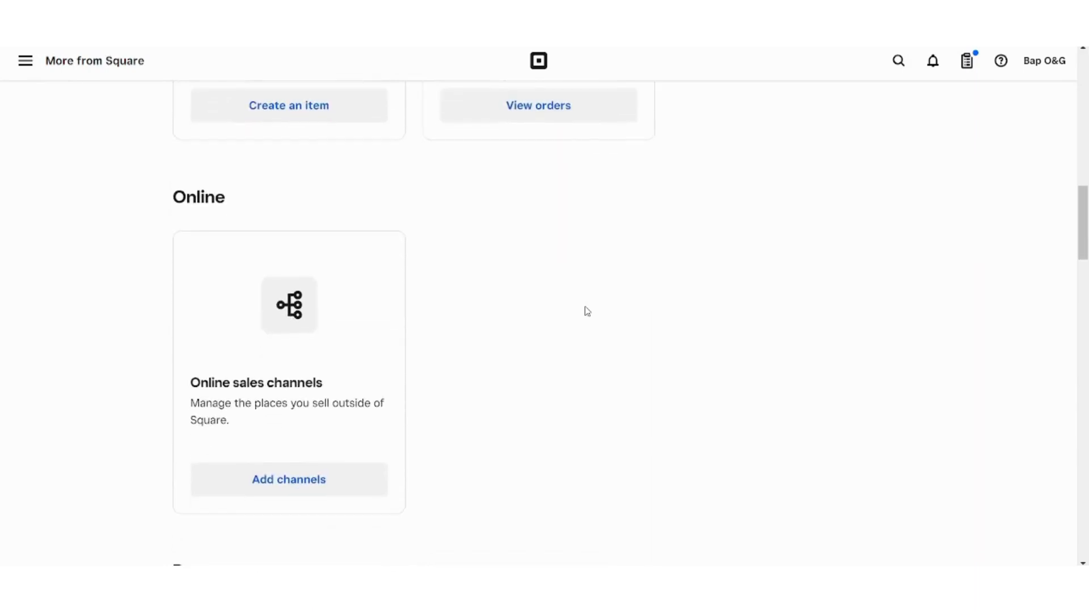
pyautogui.scroll(-7, 587, 312)
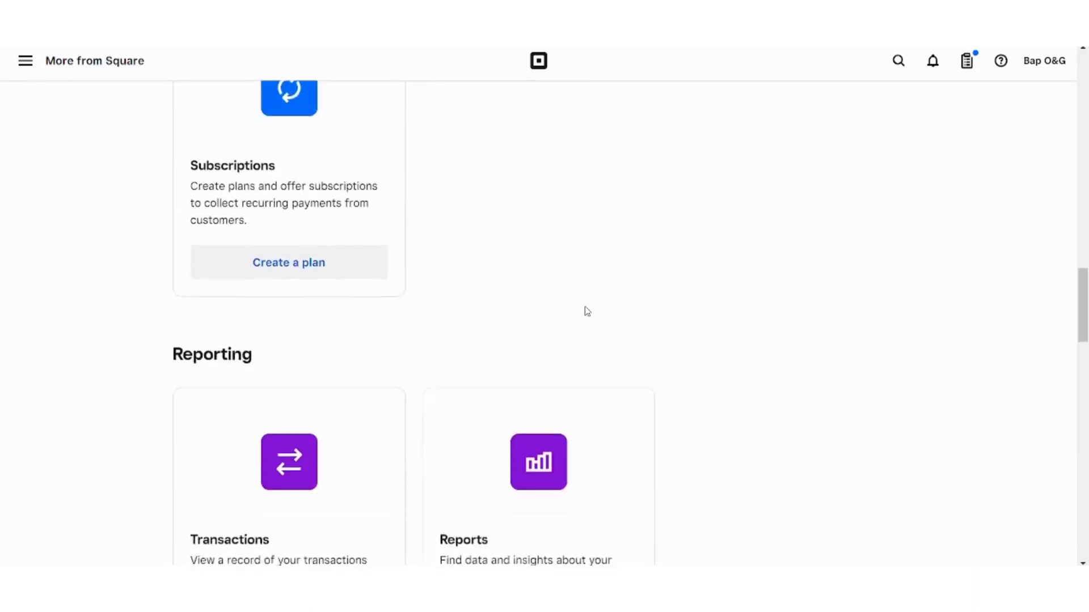
pyautogui.scroll(-5, 587, 311)
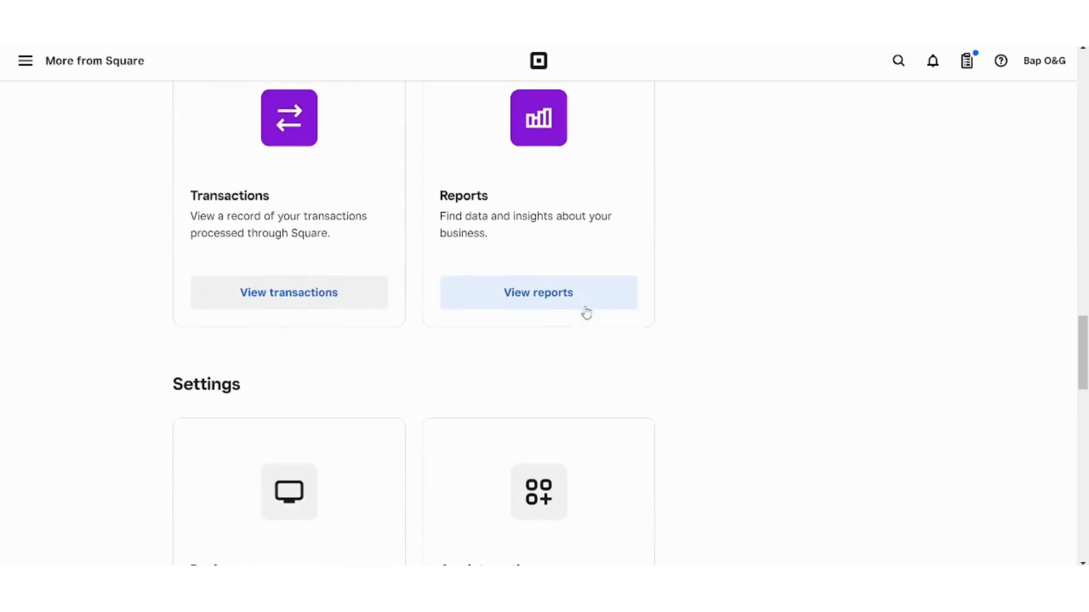
pyautogui.scroll(-6, 587, 311)
pyautogui.scroll(20, 587, 311)
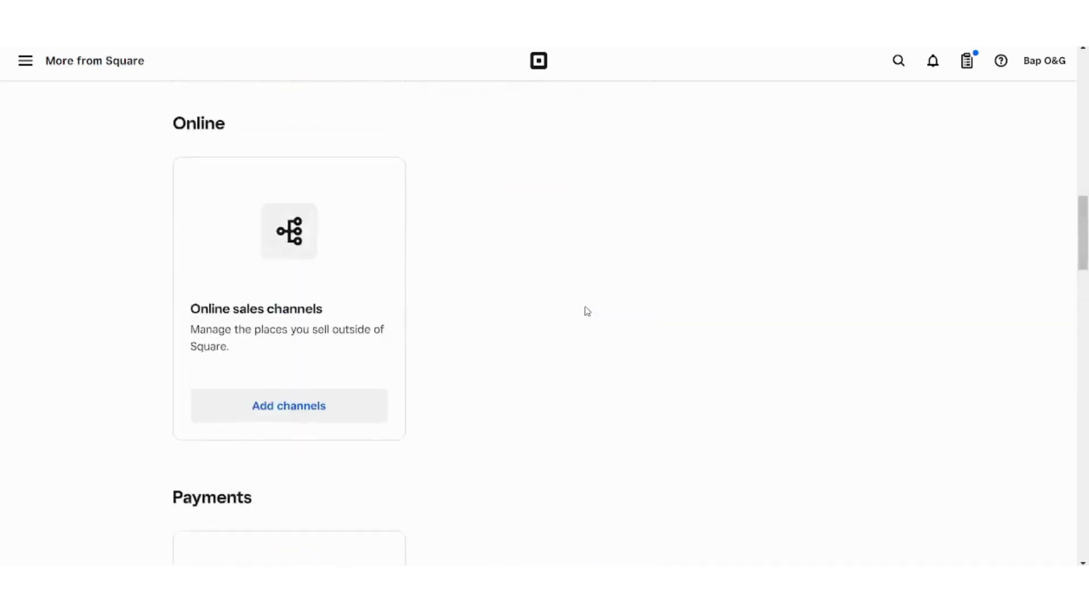
pyautogui.scroll(-3, 587, 312)
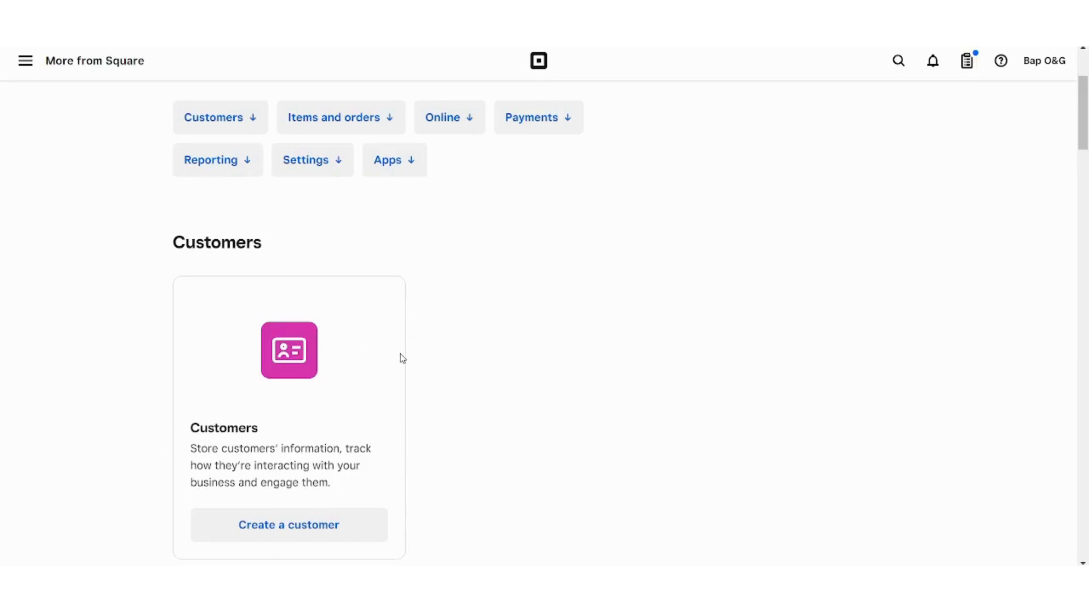
pyautogui.click(311, 507)
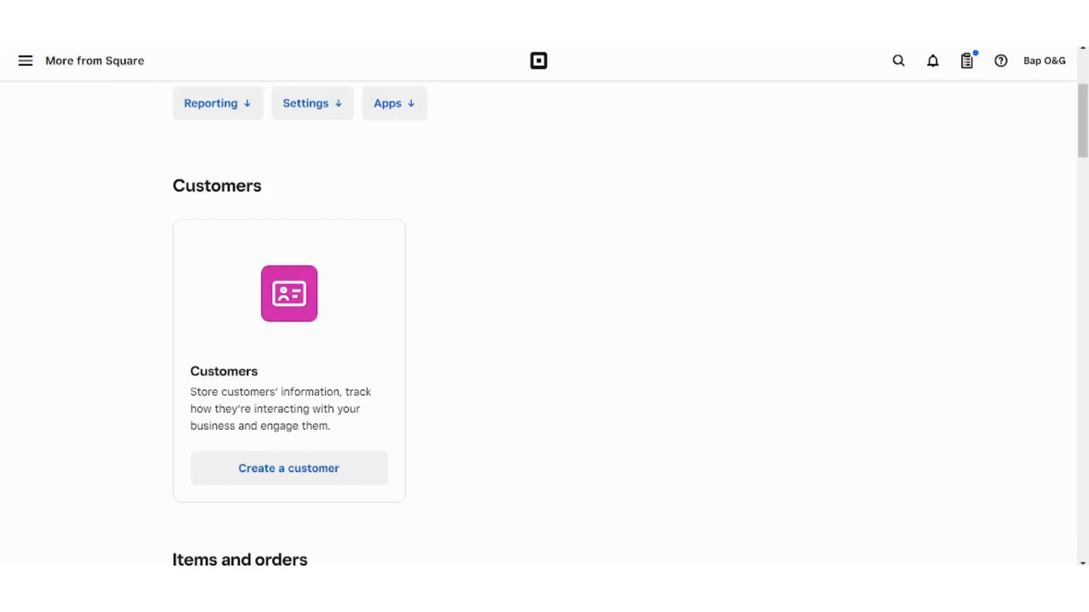
# - Go to Customers from the side menu, view the empty directory and start Import customers
pyautogui.click(25, 66)
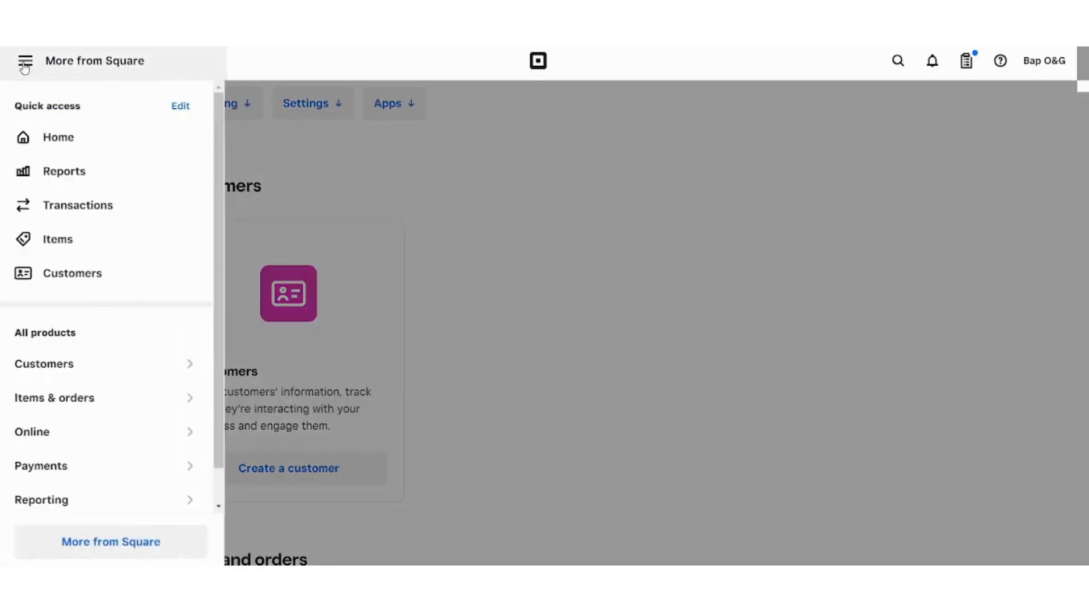
pyautogui.click(111, 284)
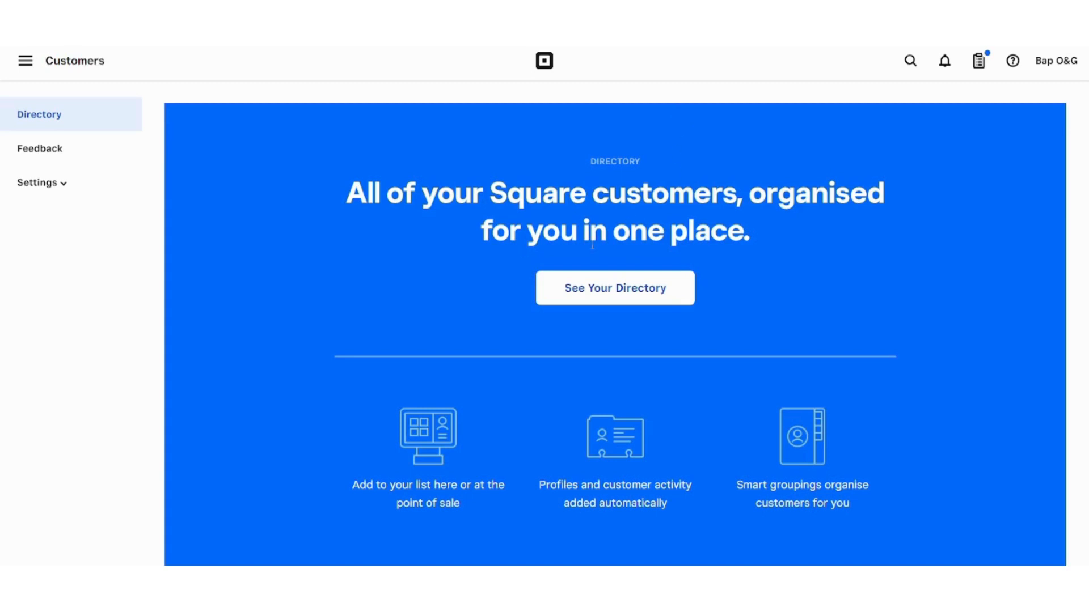
pyautogui.click(561, 293)
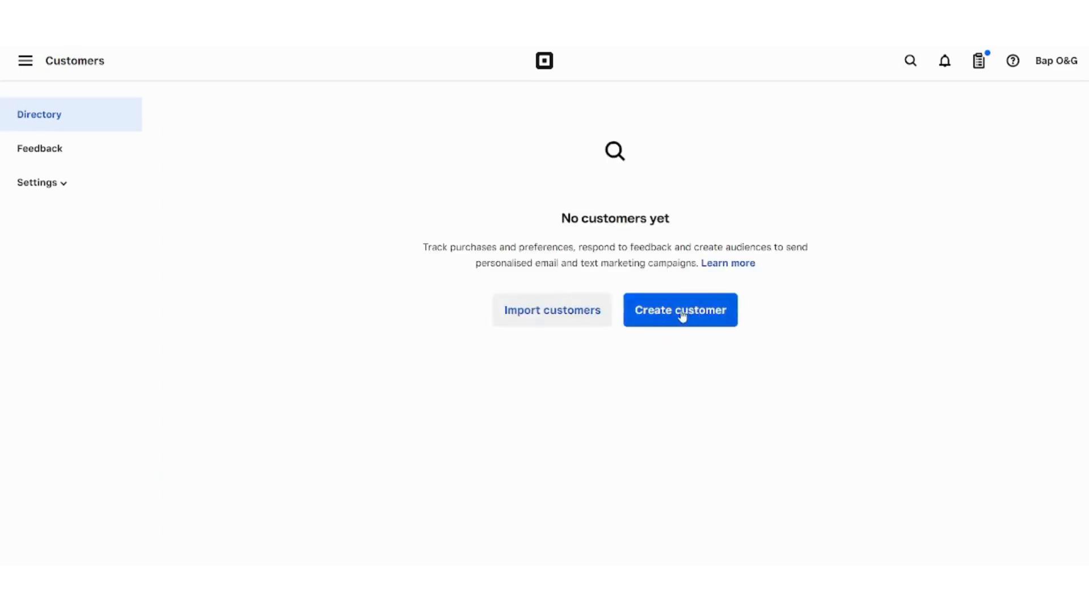
pyautogui.click(574, 324)
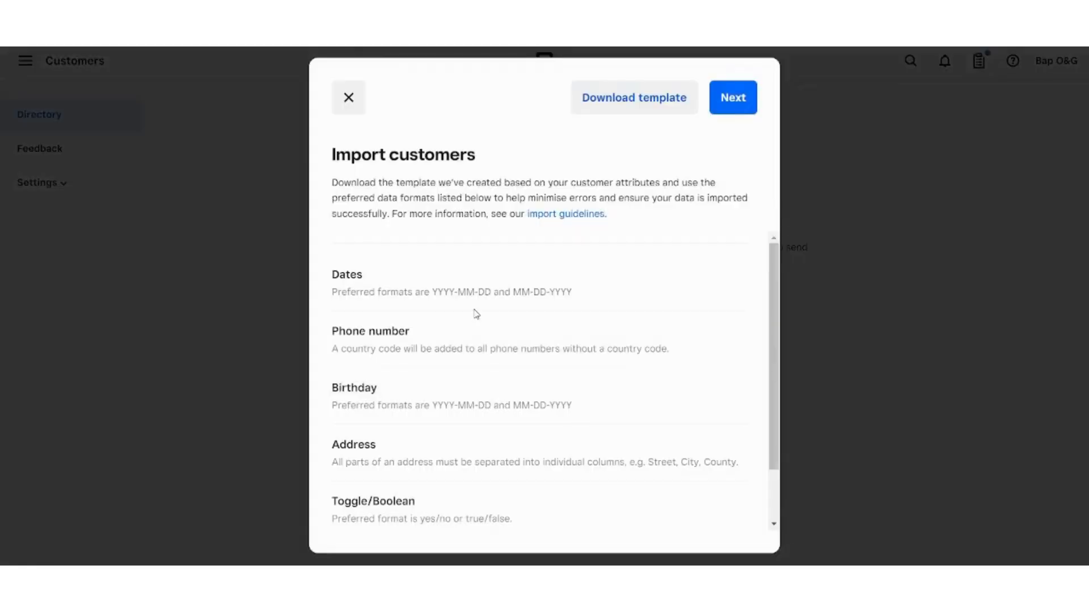
# - Read the preferred import formats and continue to the CSV upload step
pyautogui.scroll(-3, 476, 314)
pyautogui.scroll(3, 477, 314)
pyautogui.moveTo(771, 288); pyautogui.dragTo(790, 330)
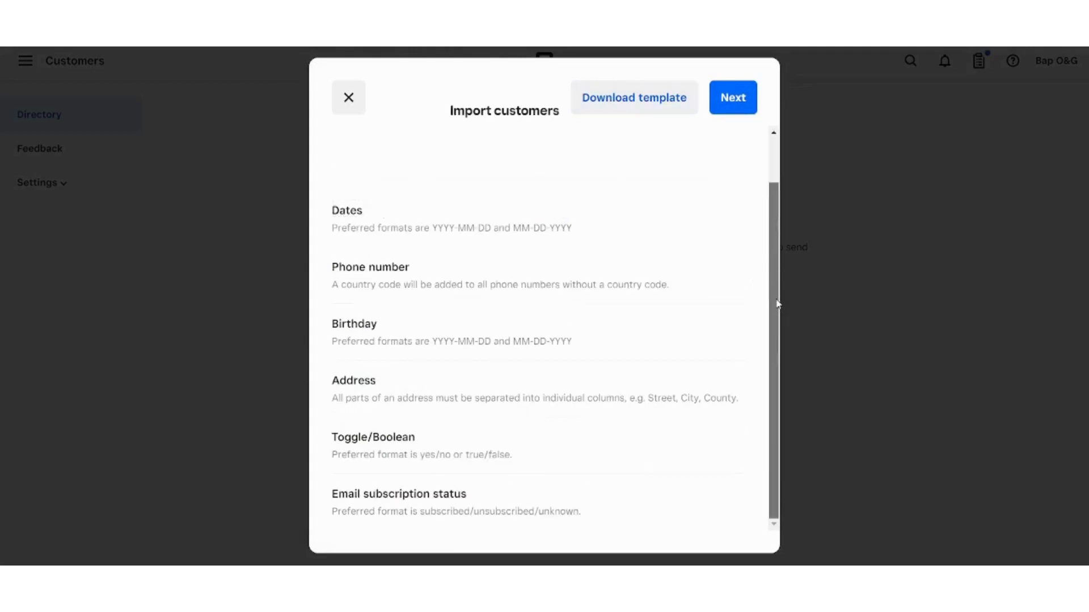
pyautogui.scroll(5, 376, 271)
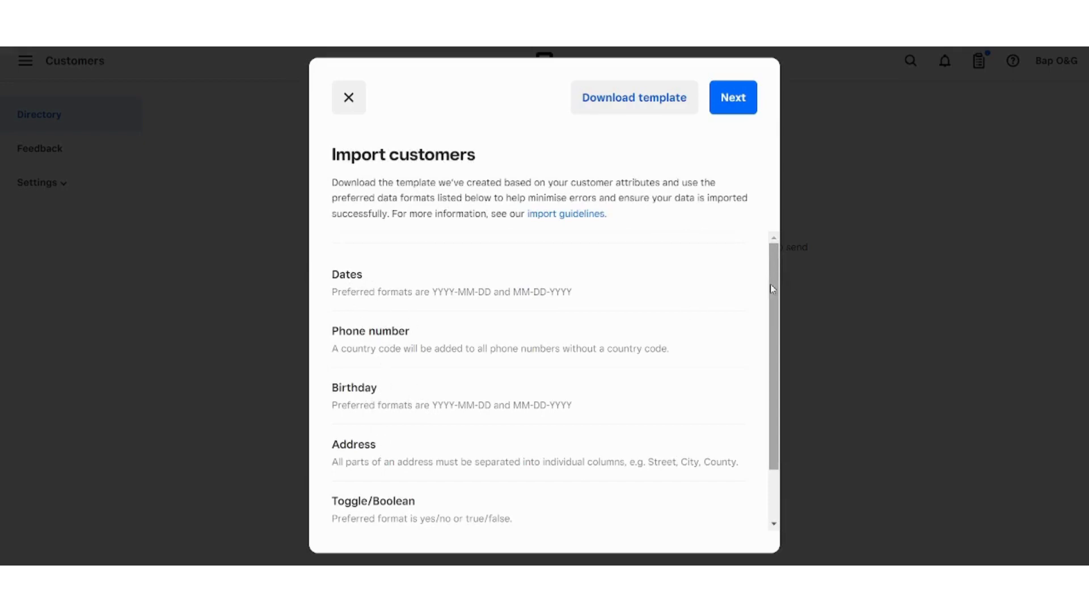
pyautogui.moveTo(772, 289); pyautogui.dragTo(766, 145)
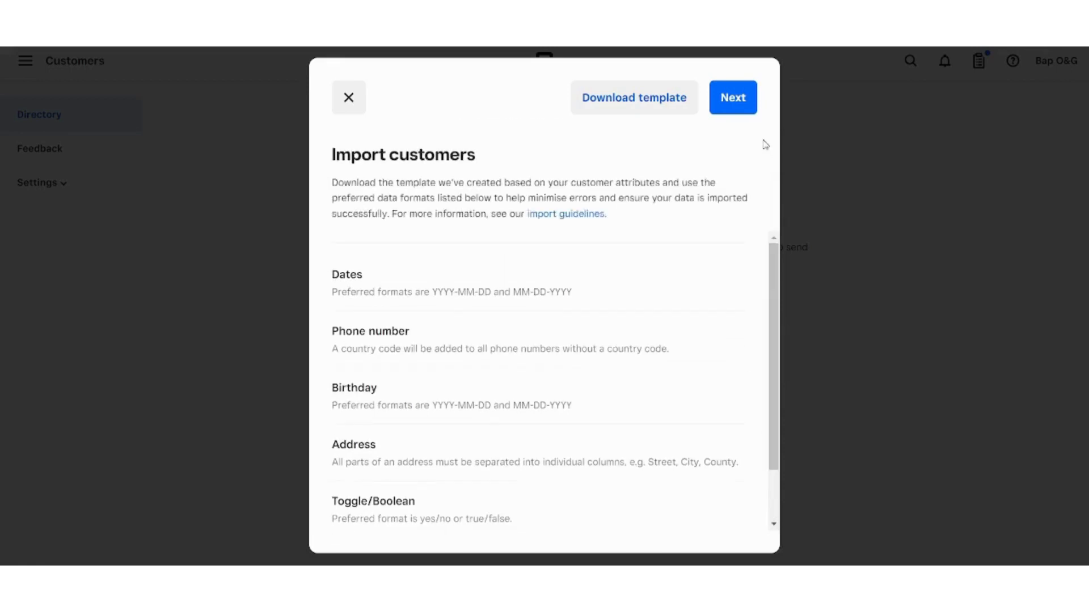
pyautogui.click(735, 99)
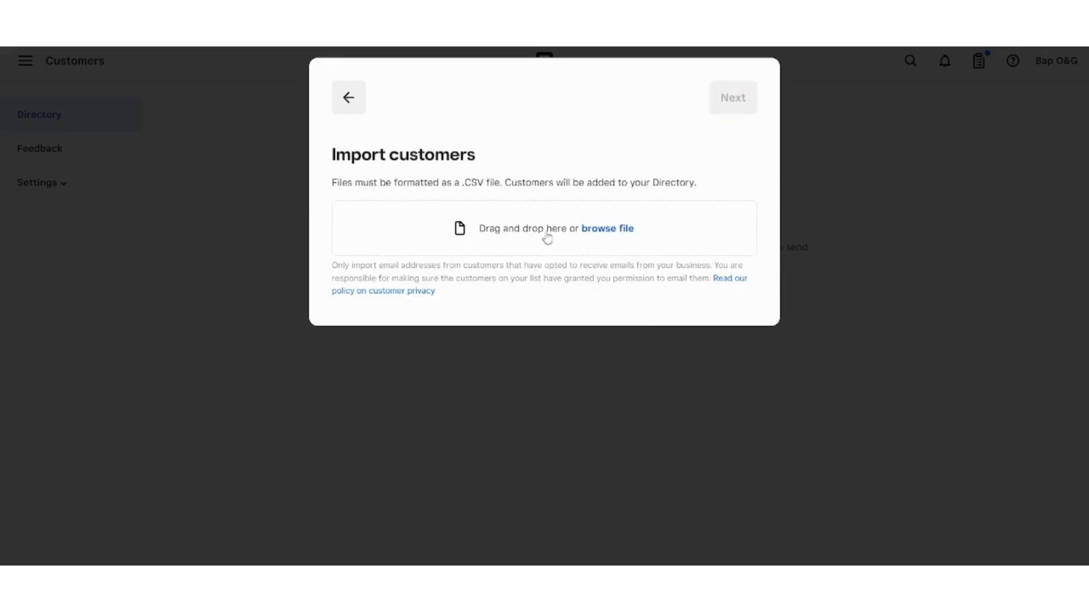
# - Return to the format guidelines and close the import window without importing a file
pyautogui.click(342, 105)
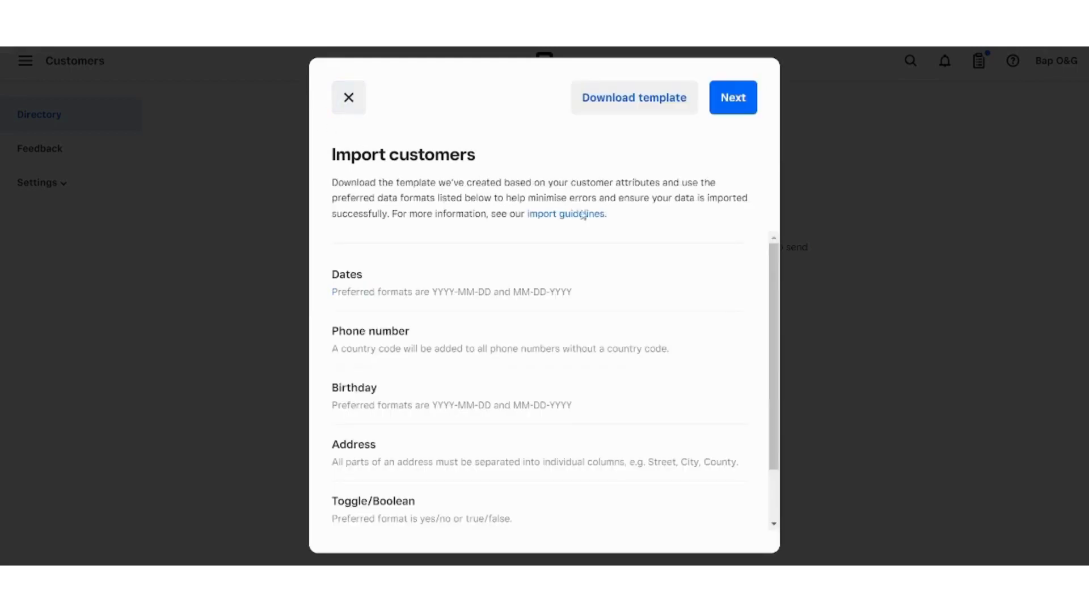
pyautogui.moveTo(777, 275); pyautogui.dragTo(781, 303)
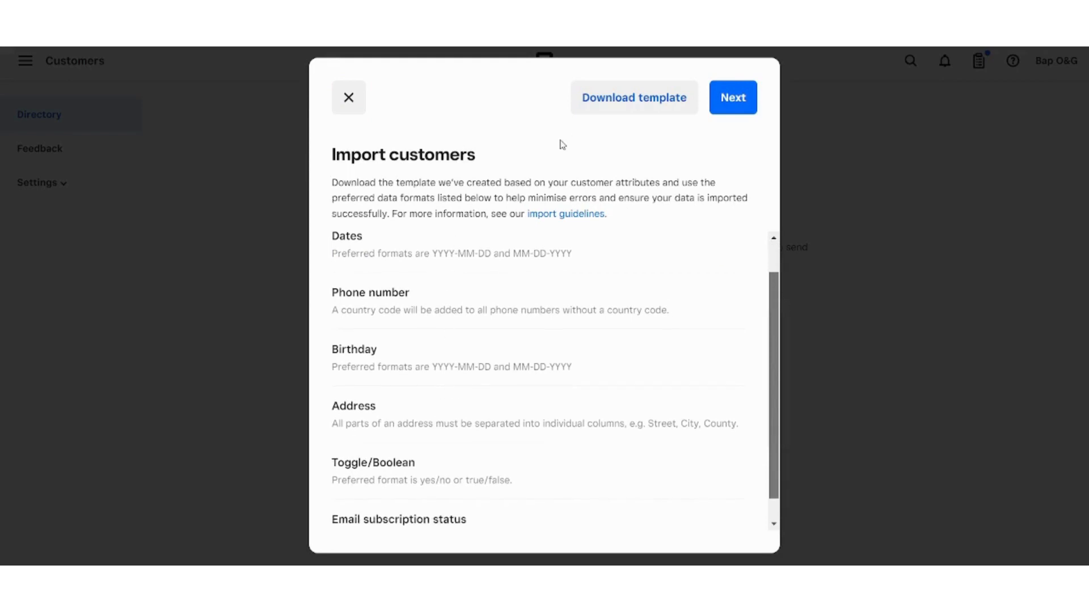
pyautogui.click(728, 103)
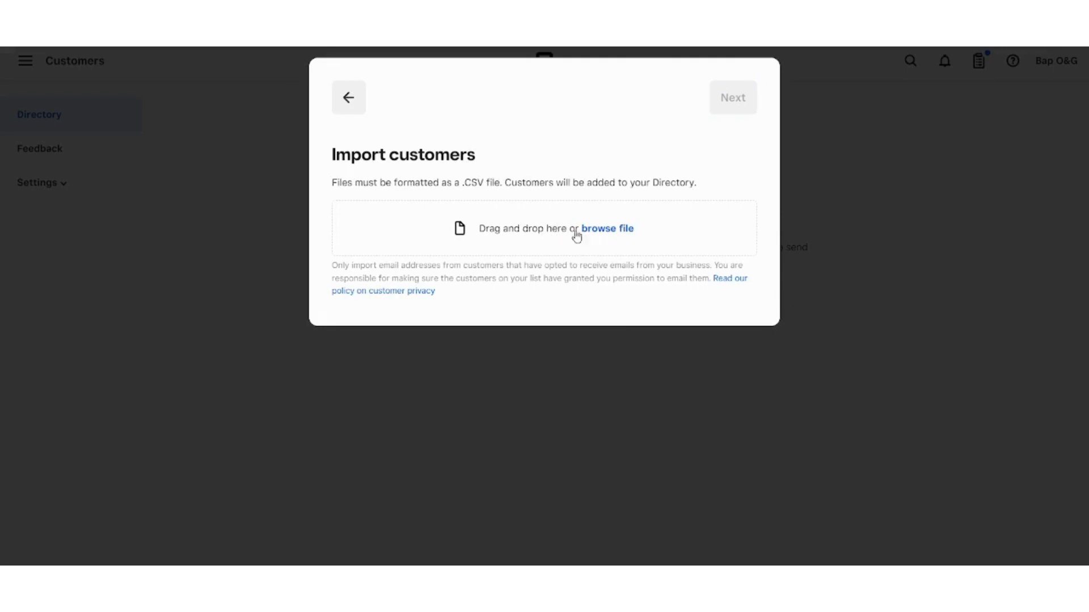
pyautogui.click(348, 97)
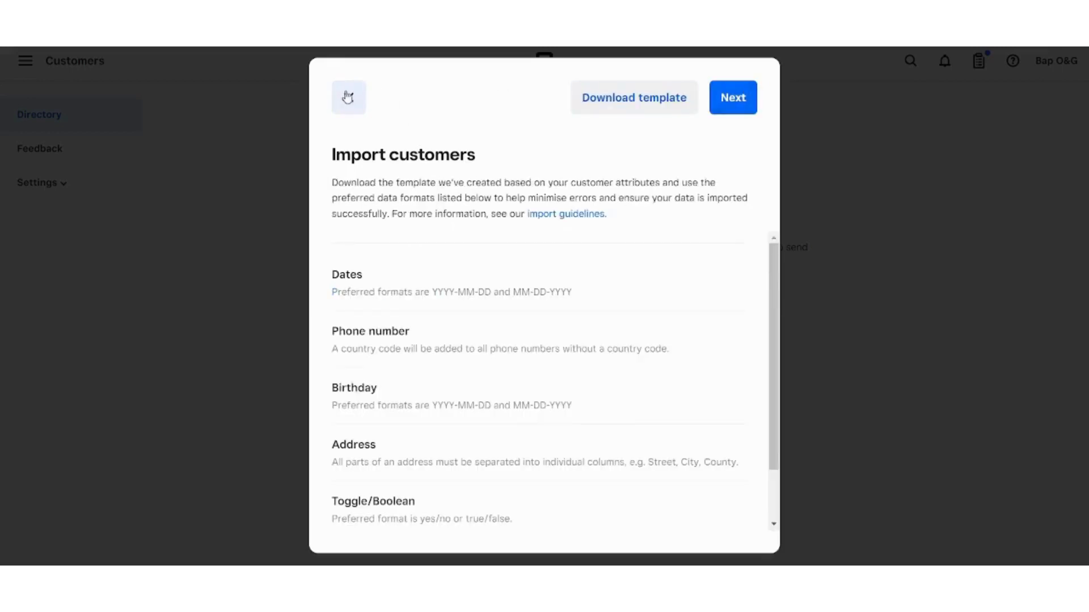
pyautogui.click(349, 98)
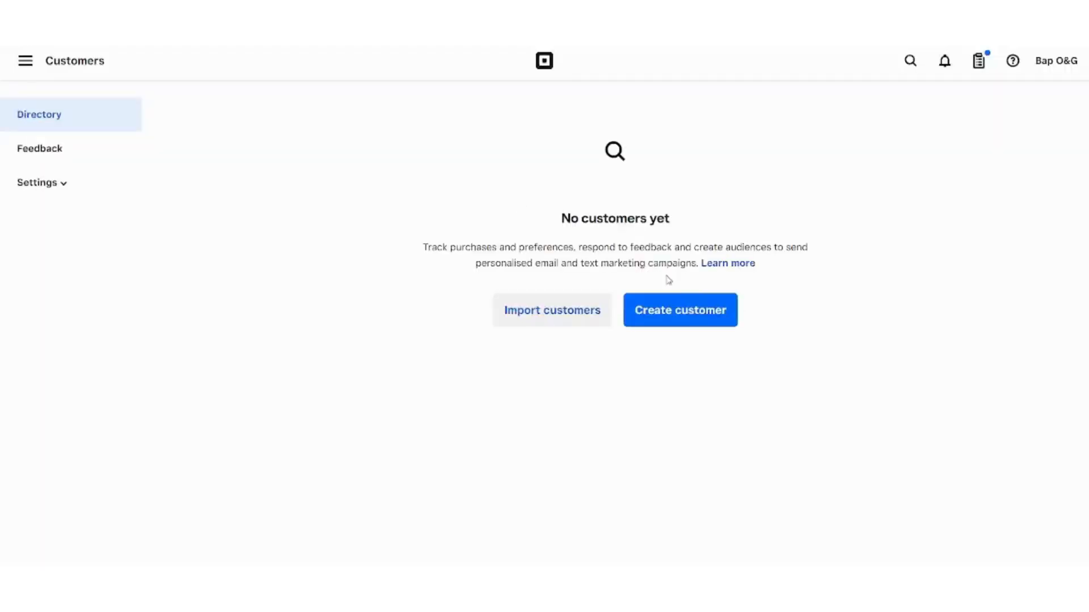
# - Start a new customer and enter their first name, surname and phone number
pyautogui.click(678, 320)
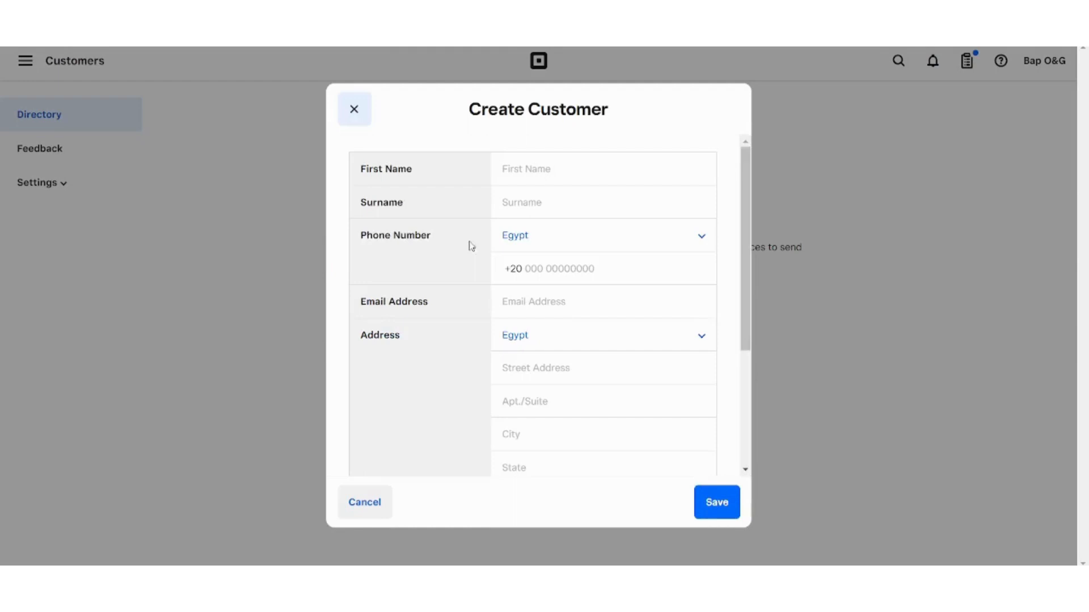
pyautogui.click(521, 179)
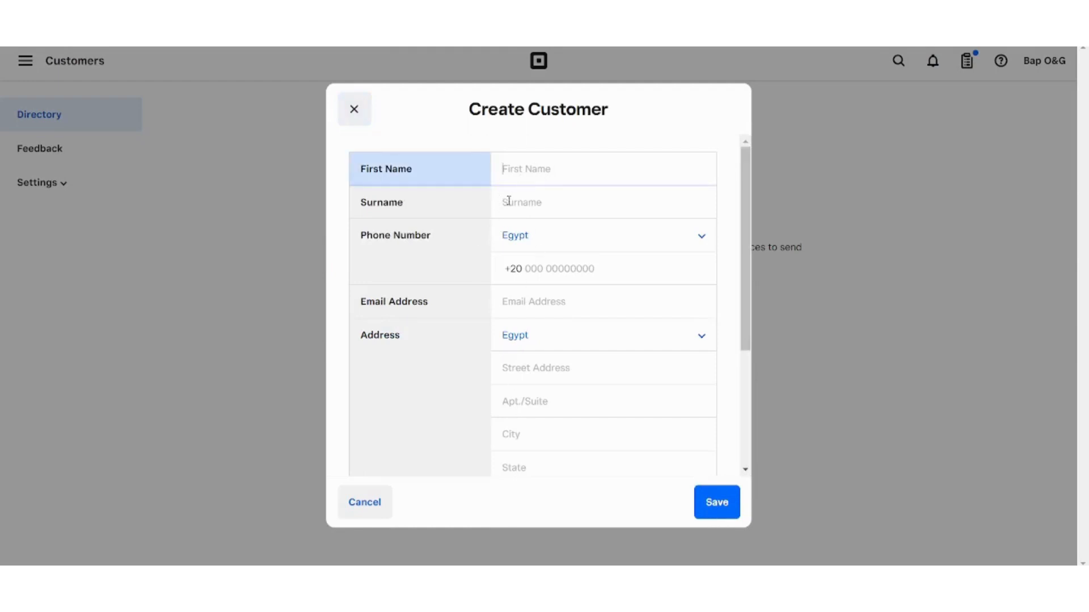
pyautogui.click(522, 206)
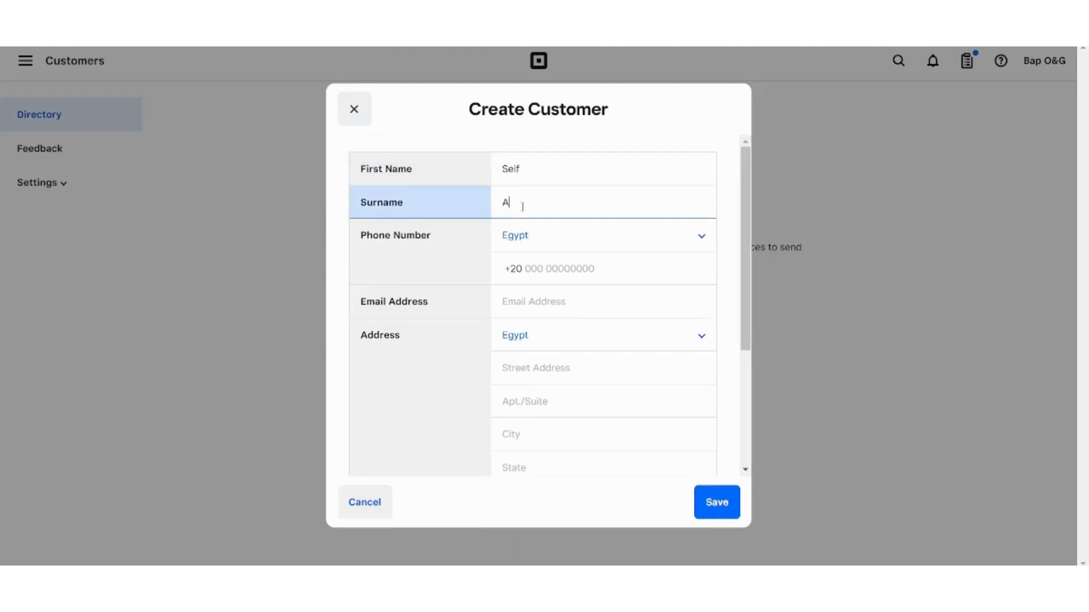
pyautogui.click(548, 274)
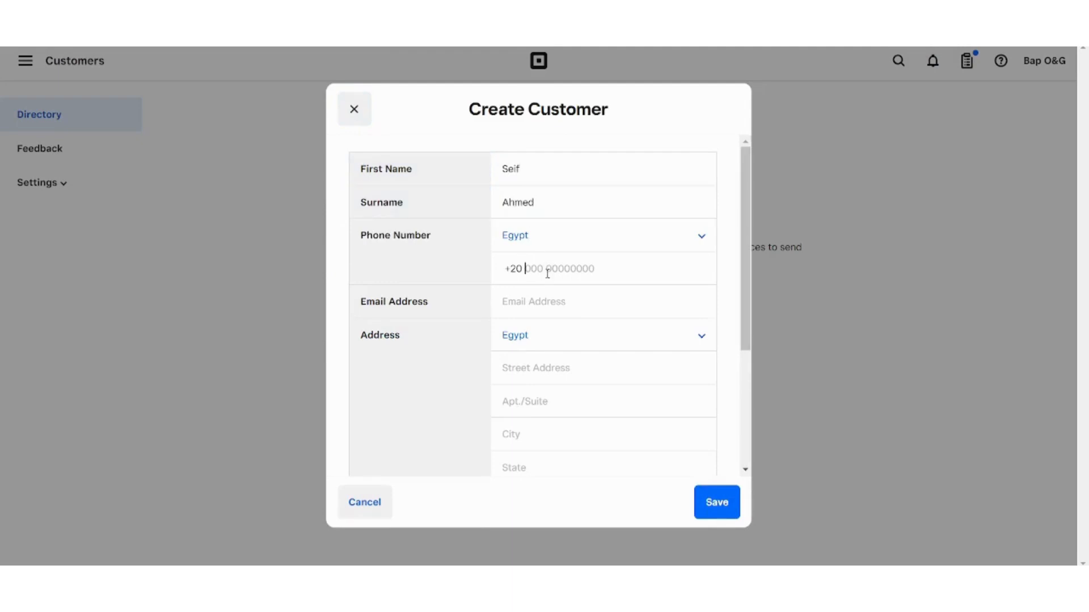
# - Add the customer's e-mail and suggested full address, then save the record
pyautogui.click(574, 301)
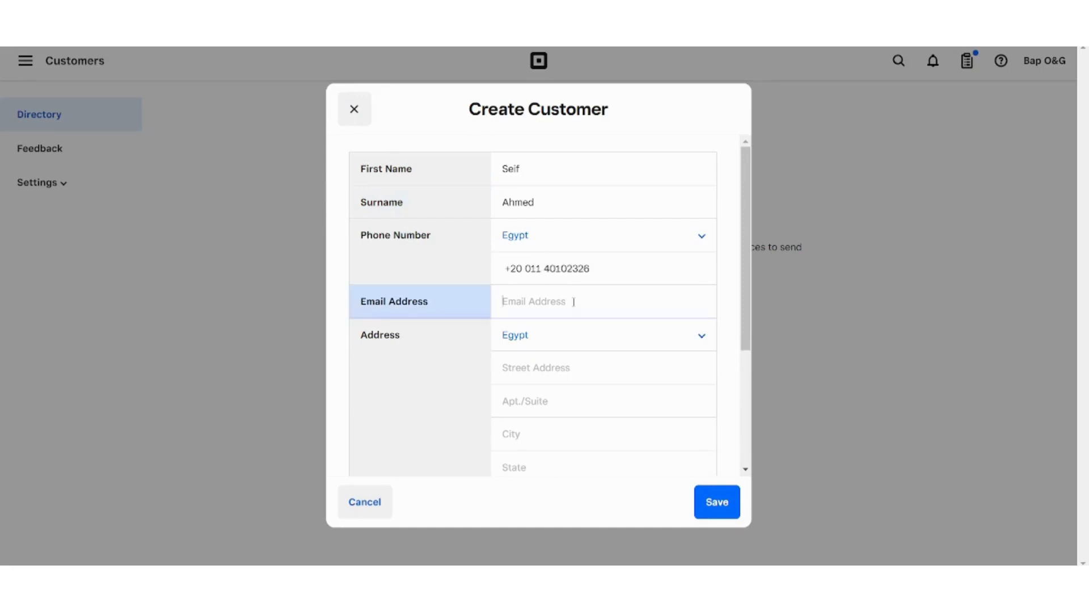
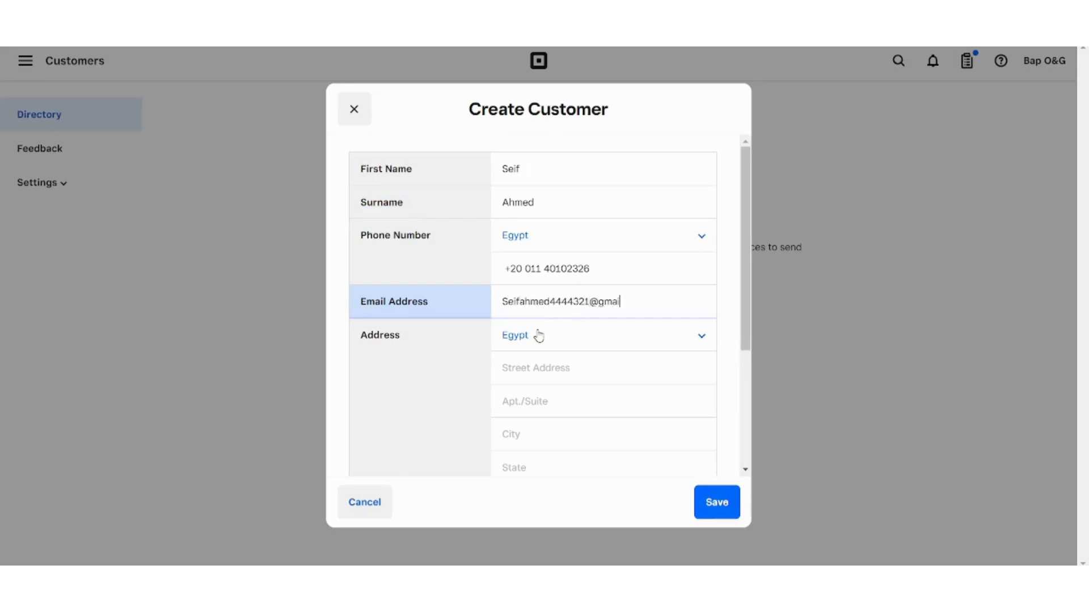
pyautogui.click(556, 368)
pyautogui.click(573, 392)
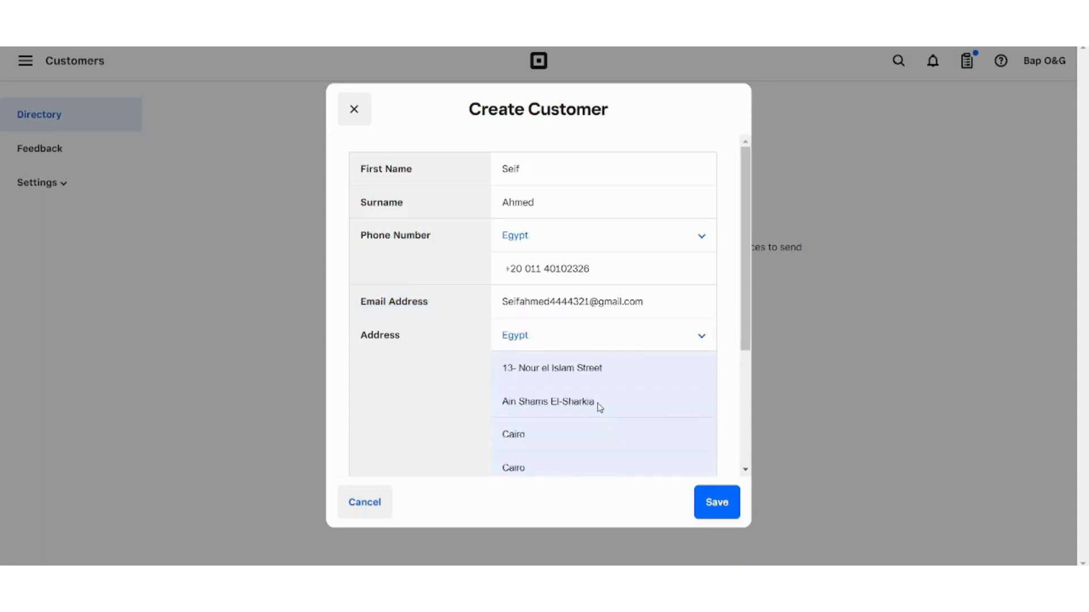
pyautogui.moveTo(745, 338); pyautogui.dragTo(758, 508)
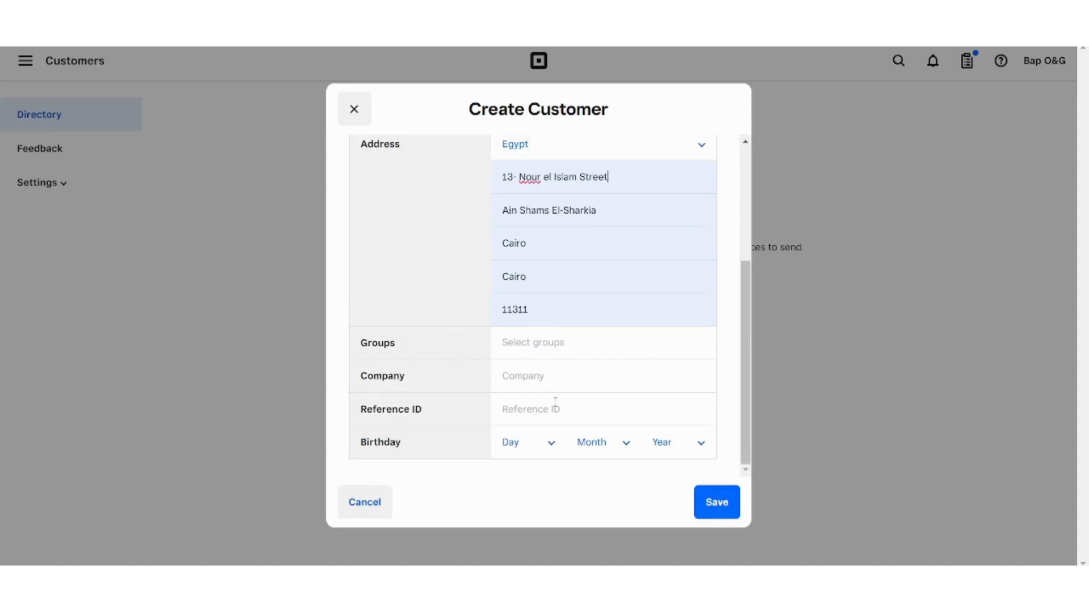
pyautogui.click(726, 501)
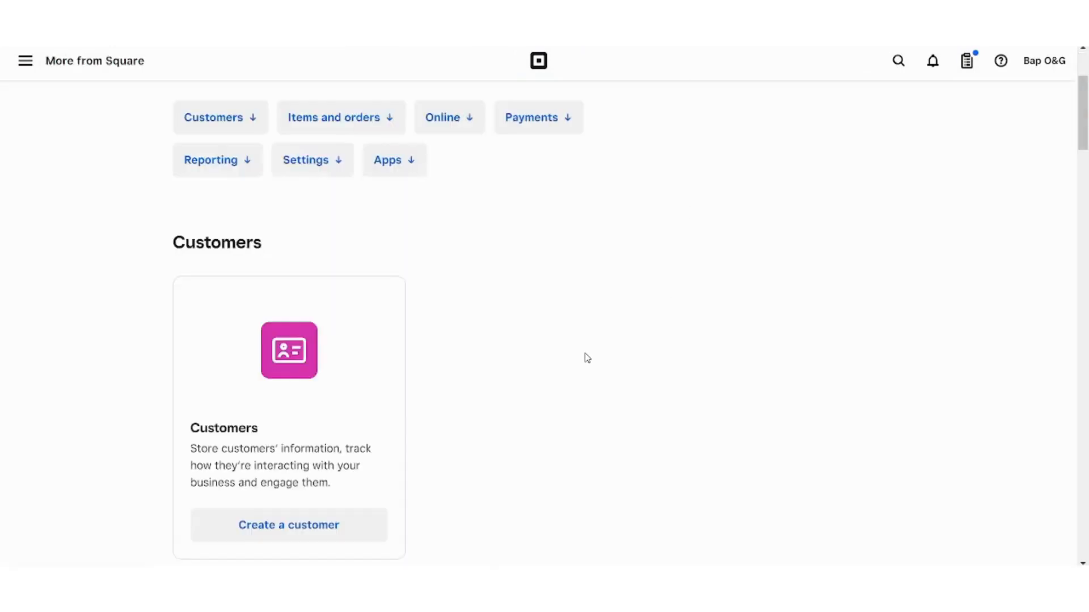
# - Check the saved customer in the directory, then go to Items from the side menu
pyautogui.scroll(-1, 587, 358)
pyautogui.doubleClick(587, 359)
pyautogui.press('Down')
pyautogui.press('Down')
pyautogui.press('Down')
pyautogui.press('Down')
pyautogui.press('Down')
pyautogui.press('Down')
pyautogui.press('Down')
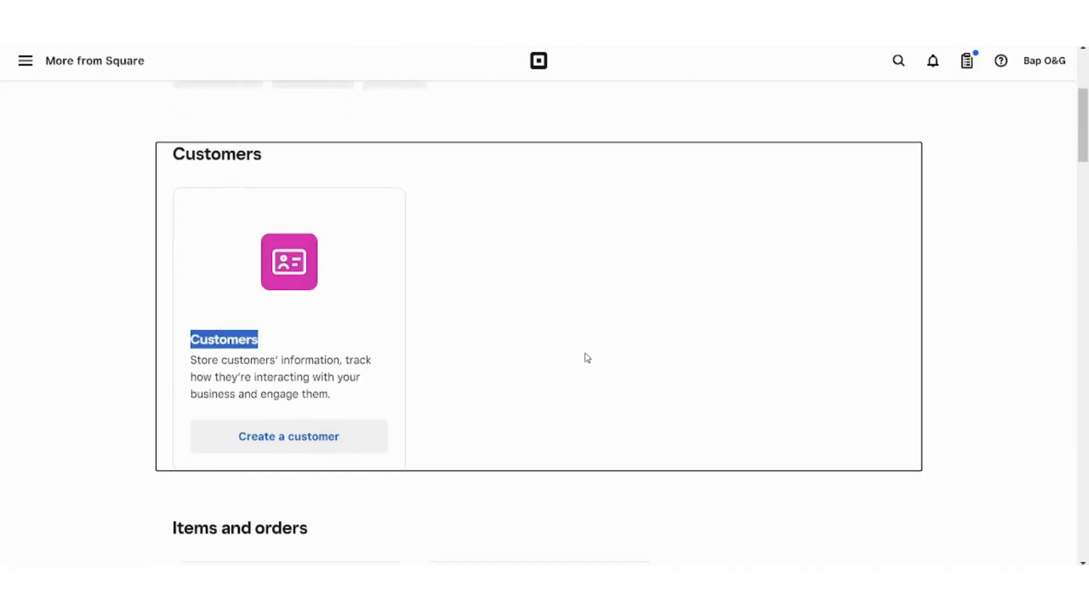
pyautogui.press('Down')
pyautogui.press('Down')
pyautogui.press('Down')
pyautogui.press('Down')
pyautogui.press('Down')
pyautogui.press('Down')
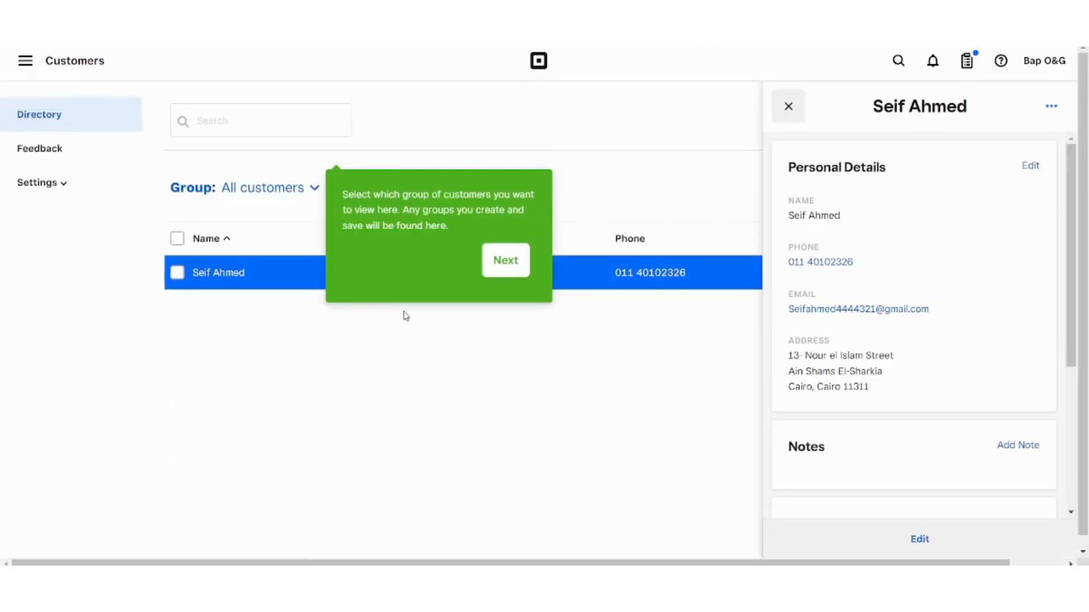
pyautogui.click(18, 59)
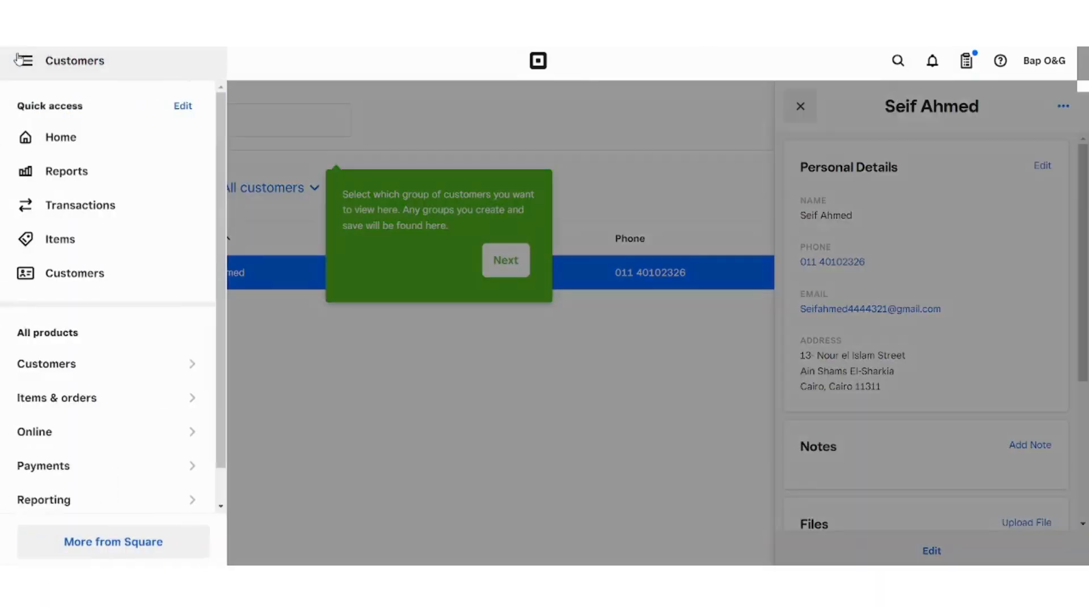
pyautogui.click(54, 251)
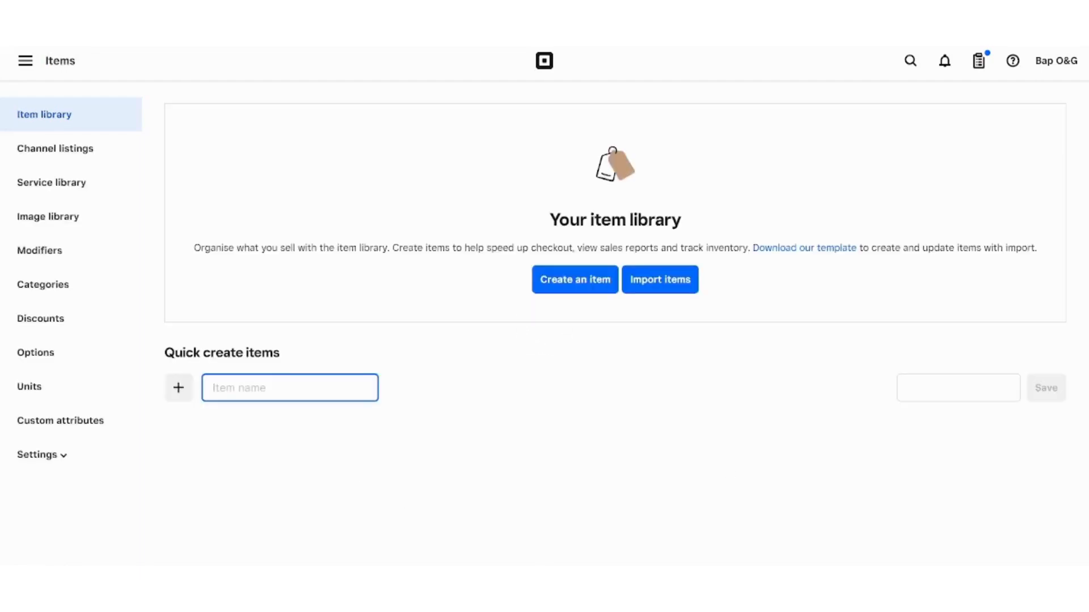
# - Close the item import options, discard the unsaved item draft and reopen a blank item form
pyautogui.click(650, 282)
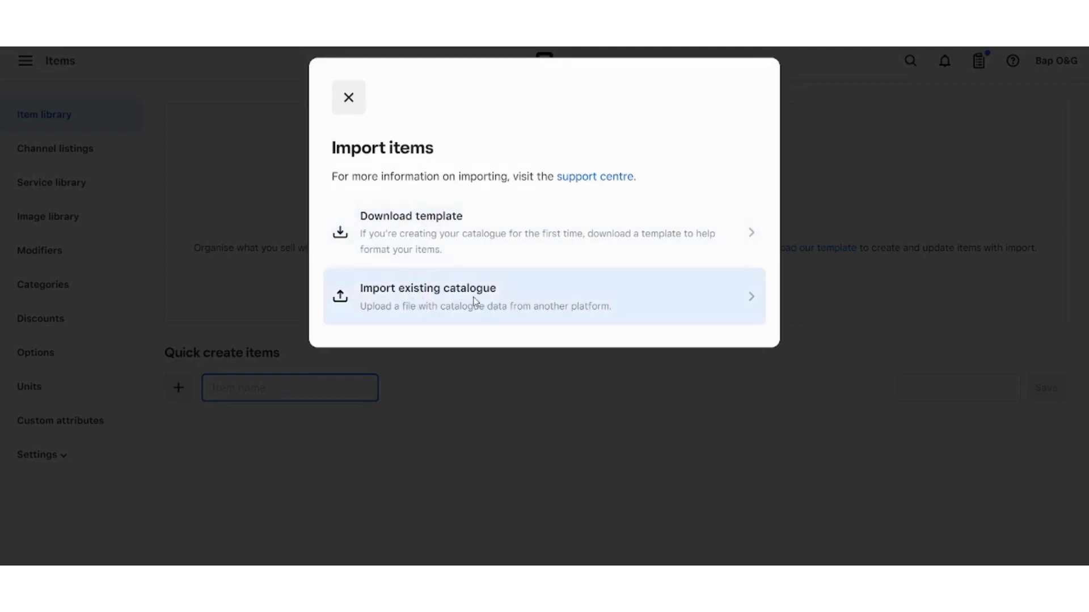
pyautogui.click(345, 108)
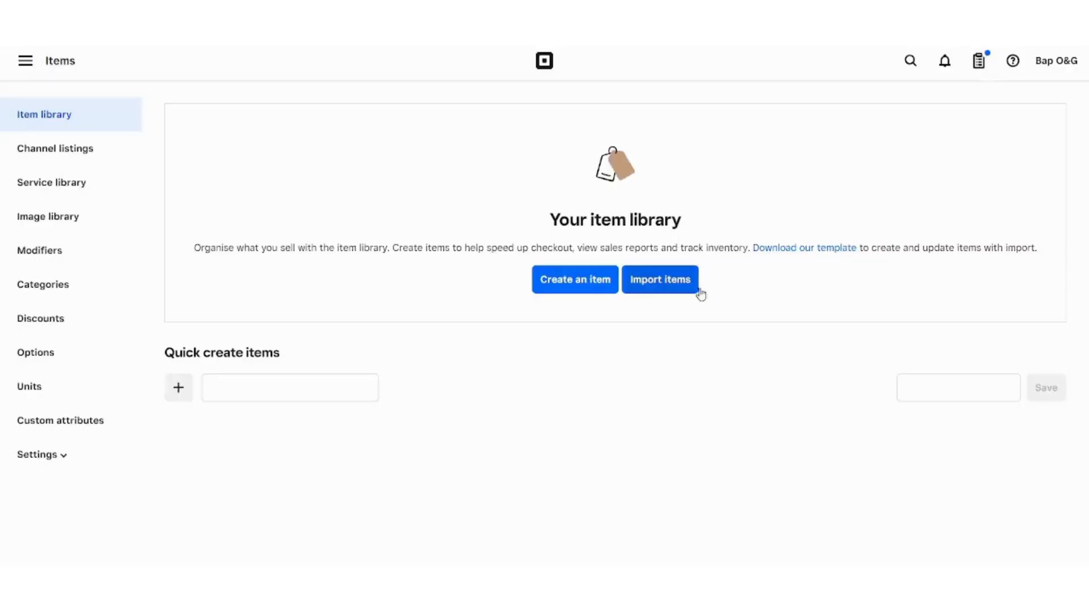
pyautogui.click(594, 290)
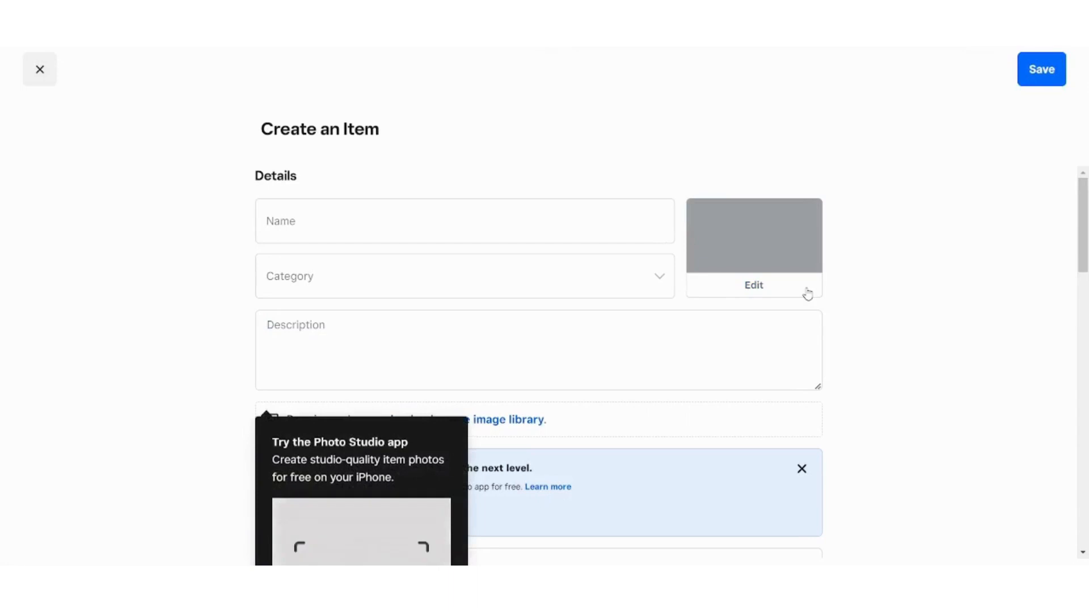
pyautogui.click(42, 78)
pyautogui.click(401, 356)
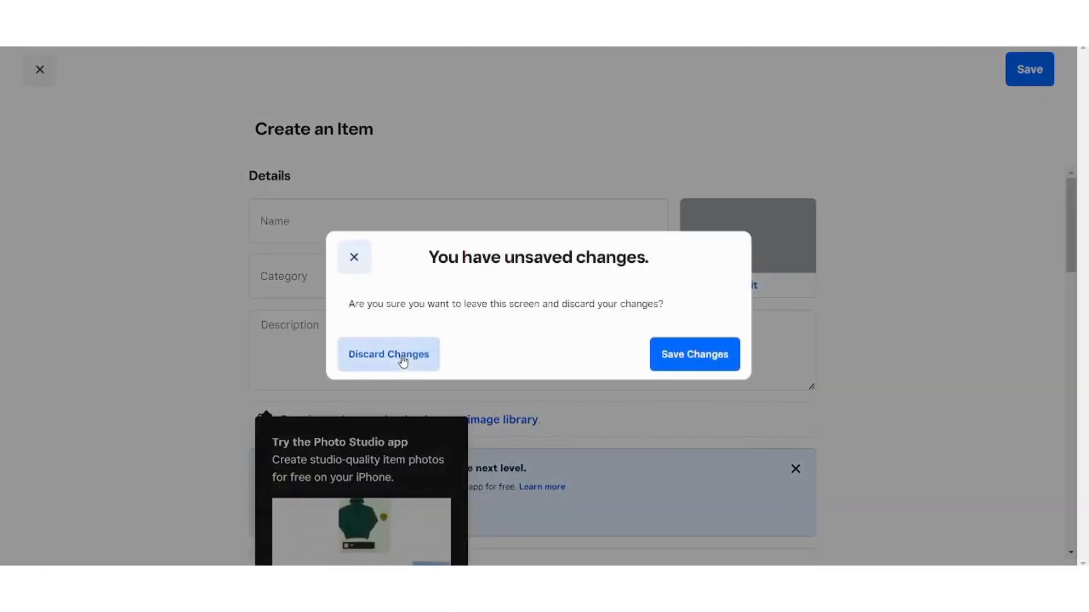
pyautogui.click(241, 389)
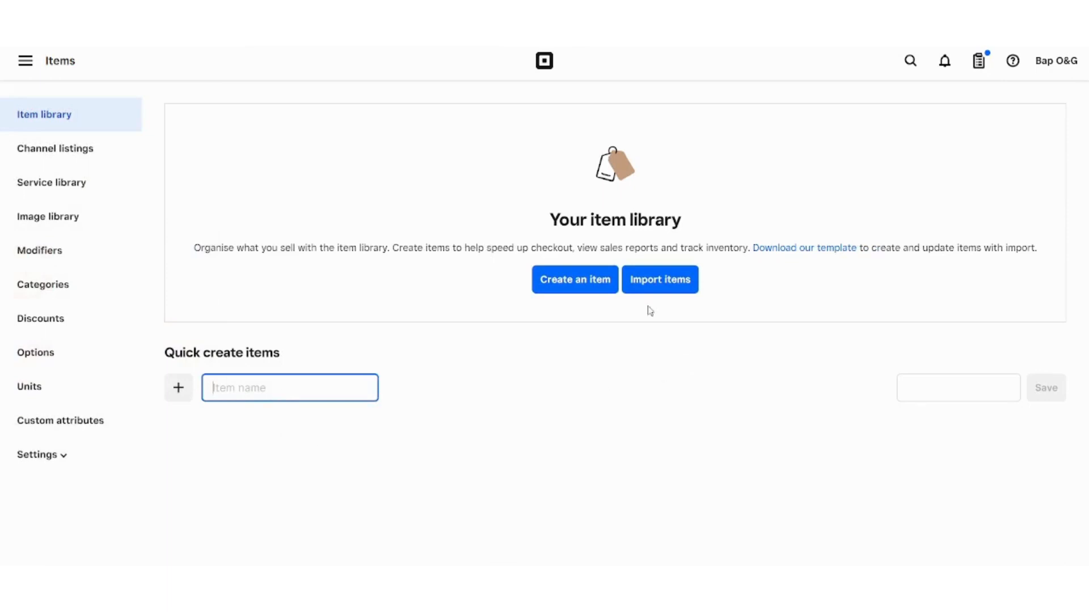
pyautogui.click(570, 288)
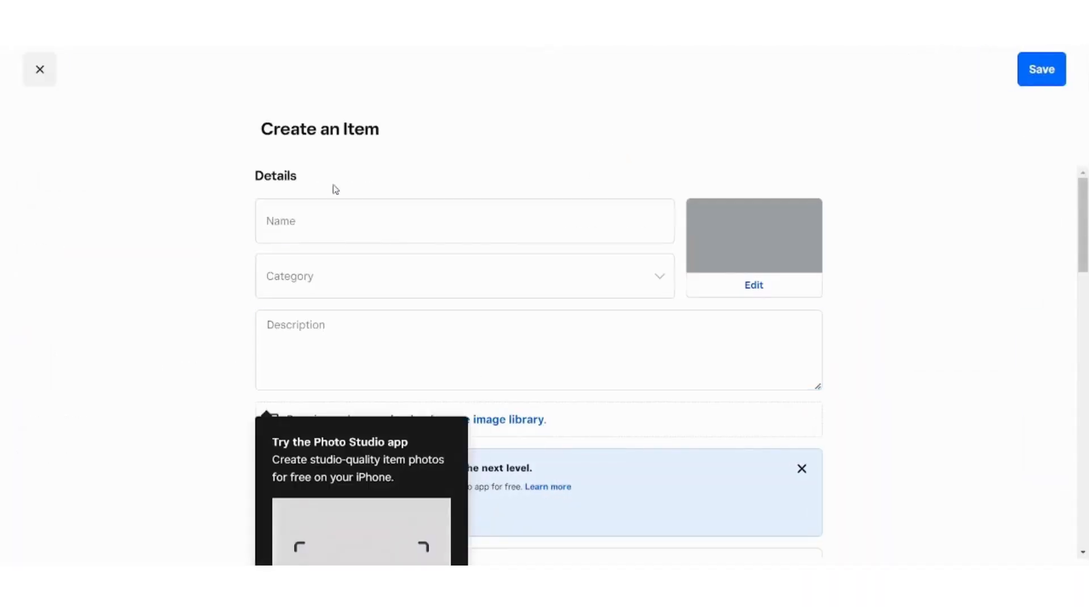
# - Name the item 'YouTube Tutorials' and set its category to None
pyautogui.click(347, 212)
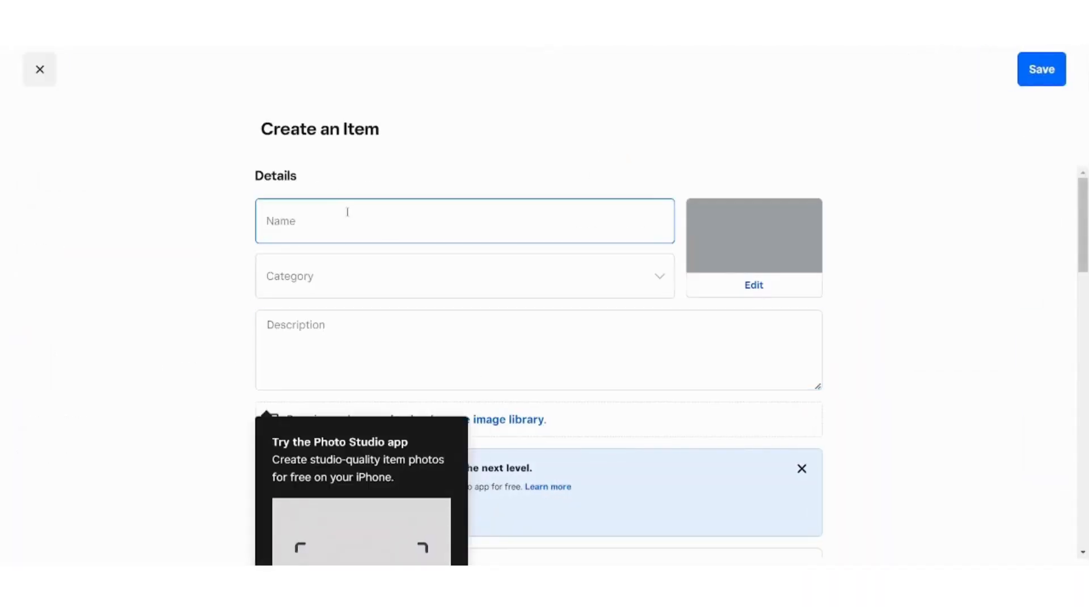
pyautogui.write('T')
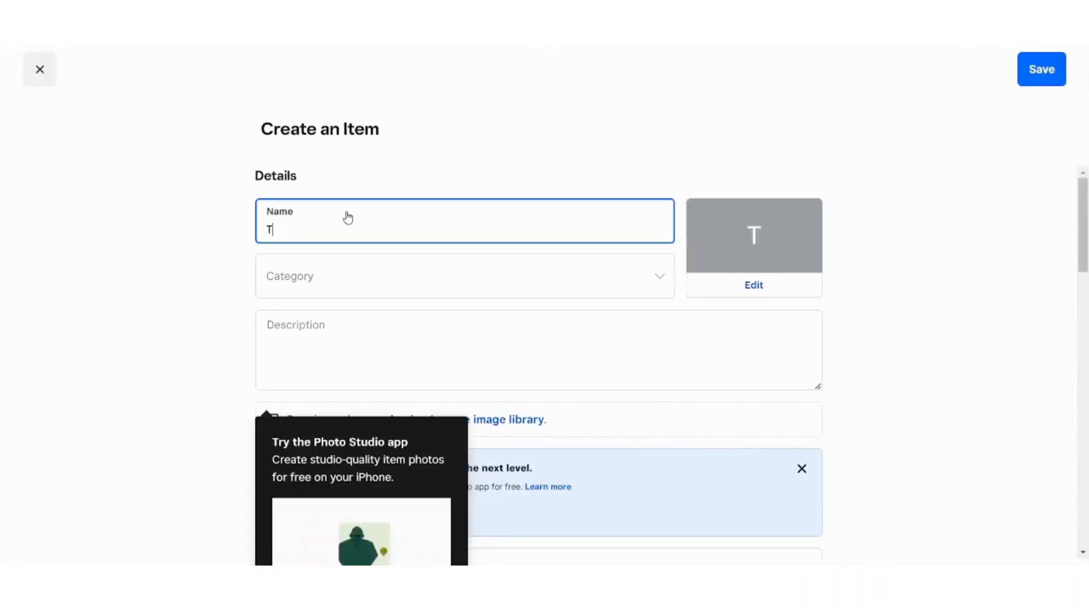
pyautogui.press('BackSpace')
pyautogui.write('Vi')
pyautogui.press('BackSpace')
pyautogui.press('BackSpace')
pyautogui.write('Yo')
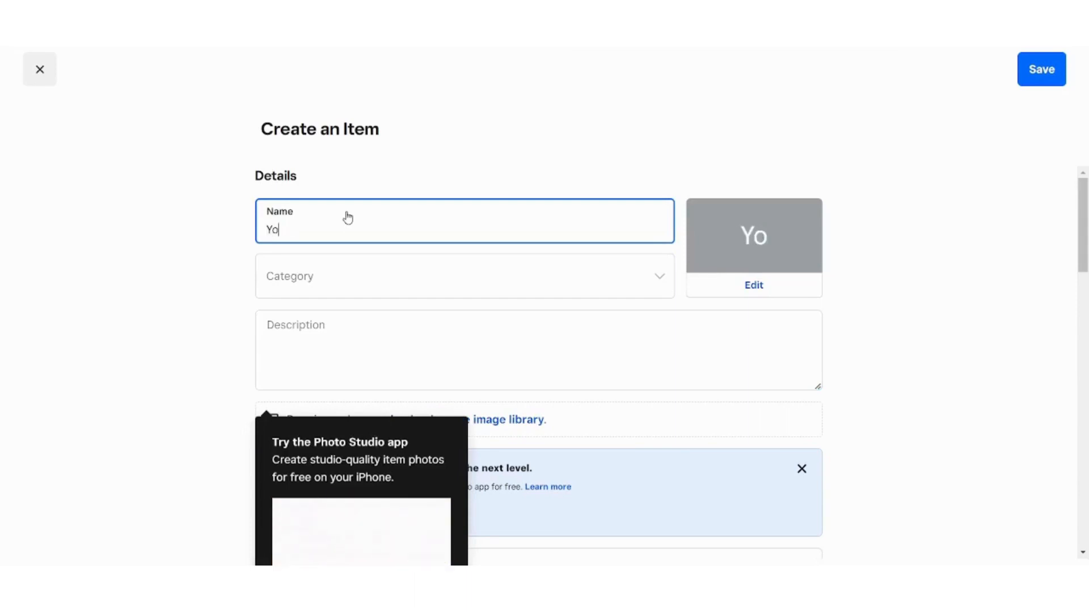
pyautogui.write('uTube Tutorials')
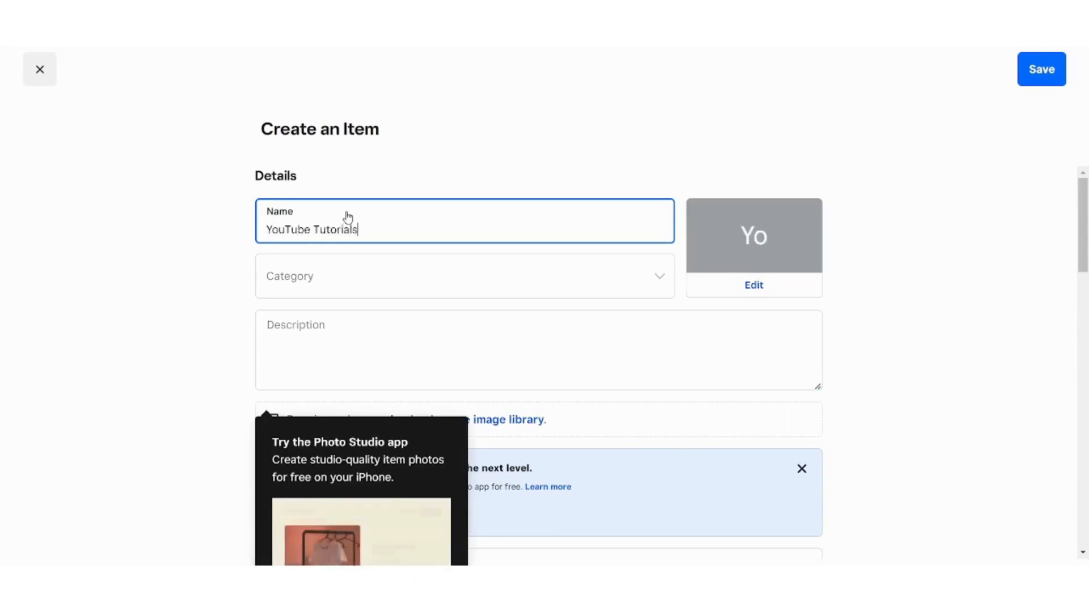
pyautogui.click(352, 277)
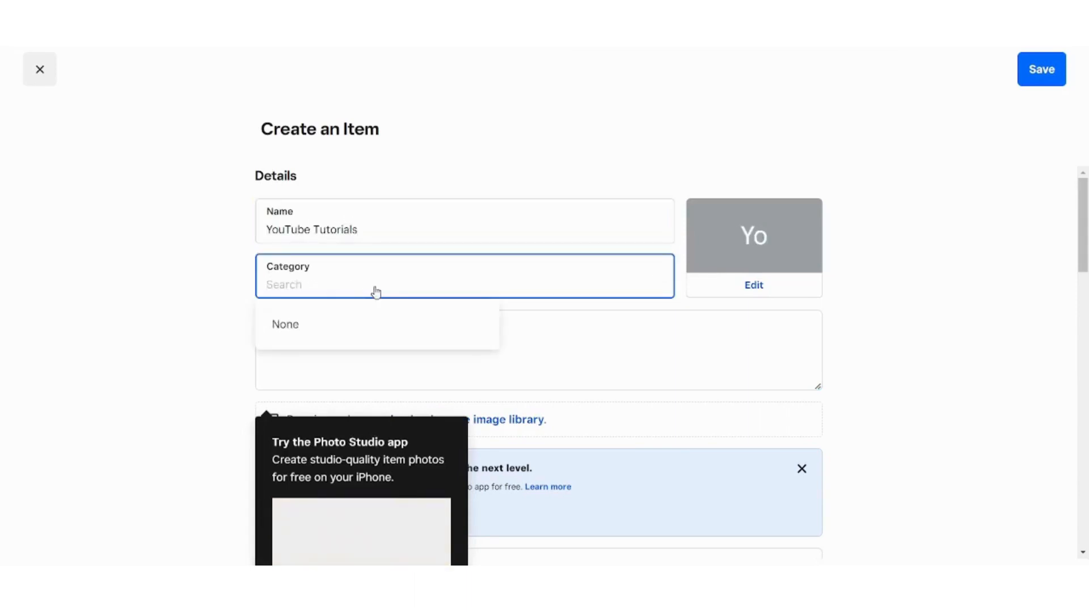
pyautogui.click(406, 325)
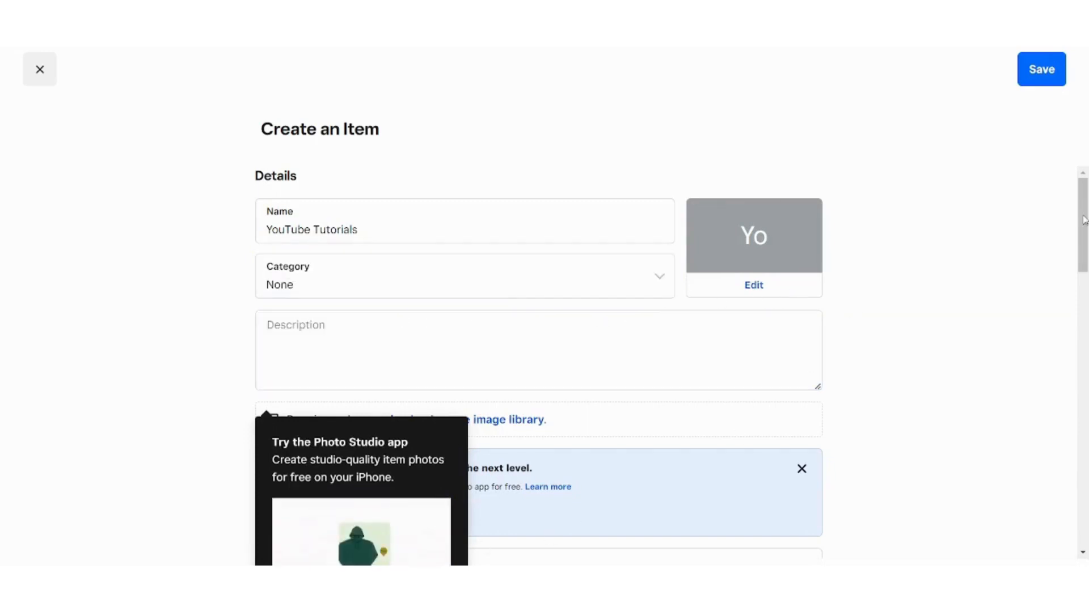
# - Dismiss the Photo Studio tip and scroll back up to the item details
pyautogui.moveTo(1085, 252); pyautogui.dragTo(1081, 274)
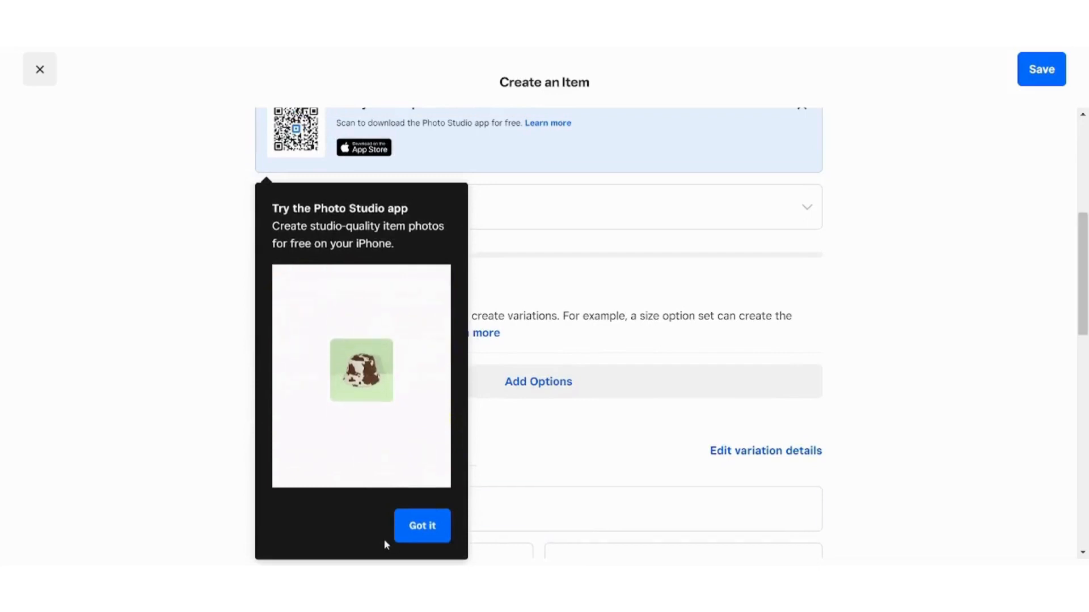
pyautogui.click(406, 535)
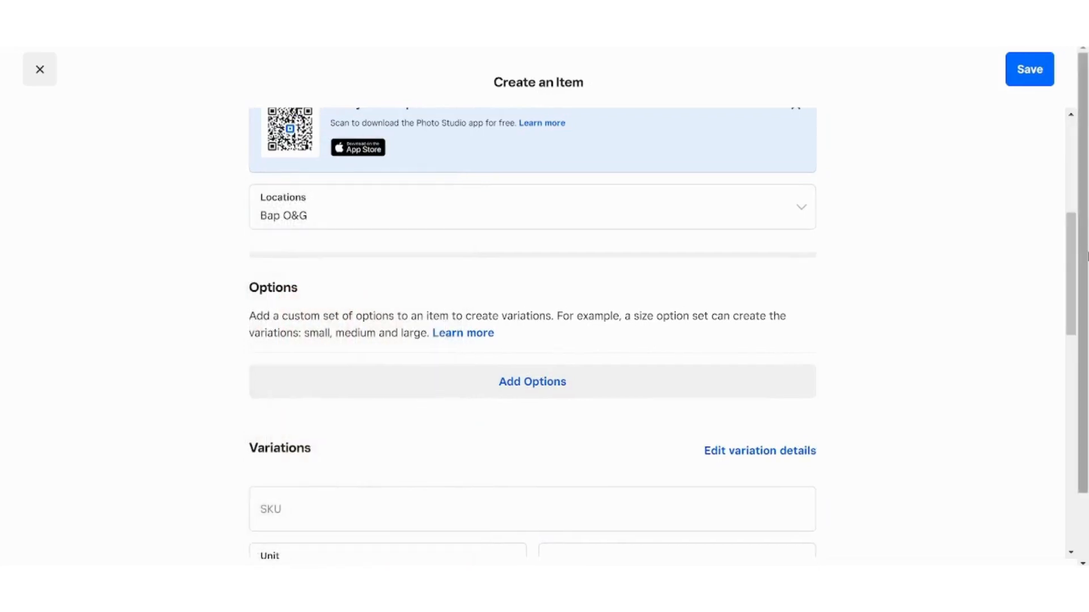
pyautogui.moveTo(1073, 254); pyautogui.dragTo(1037, 182)
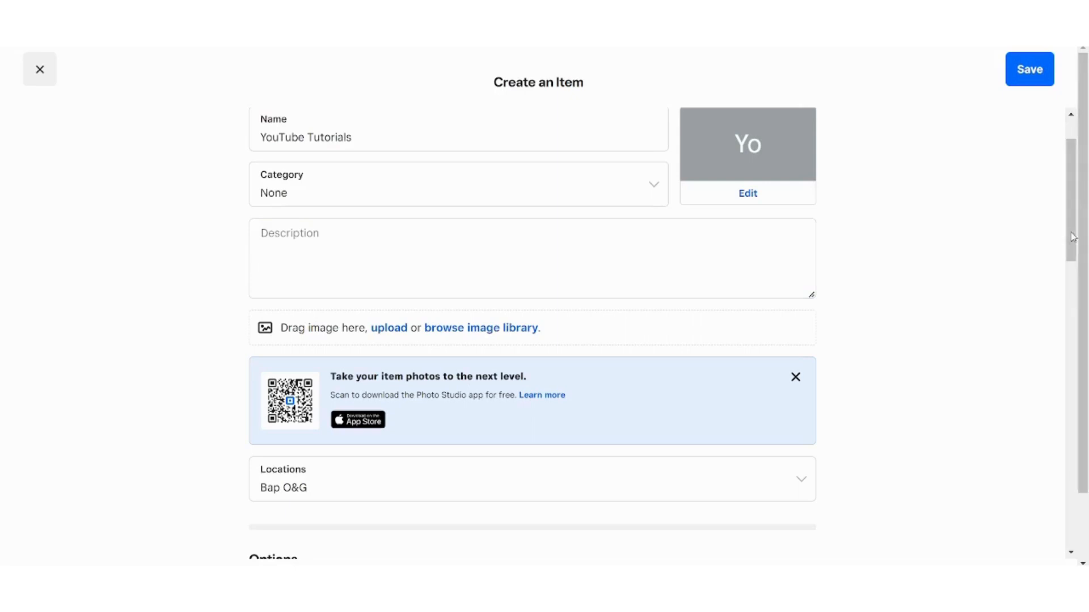
pyautogui.moveTo(1072, 248); pyautogui.dragTo(1074, 309)
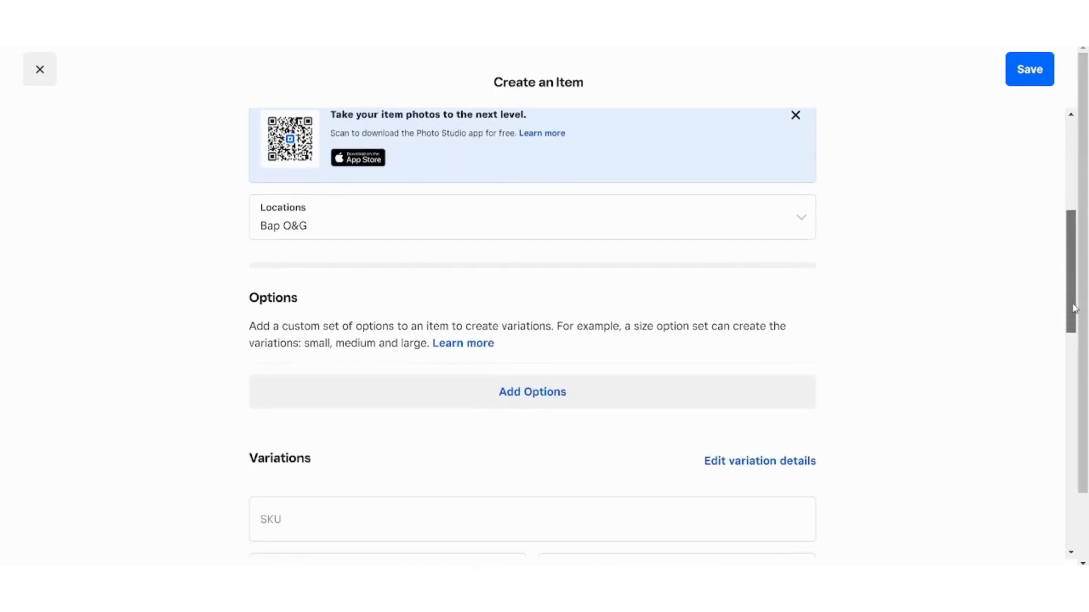
pyautogui.click(343, 212)
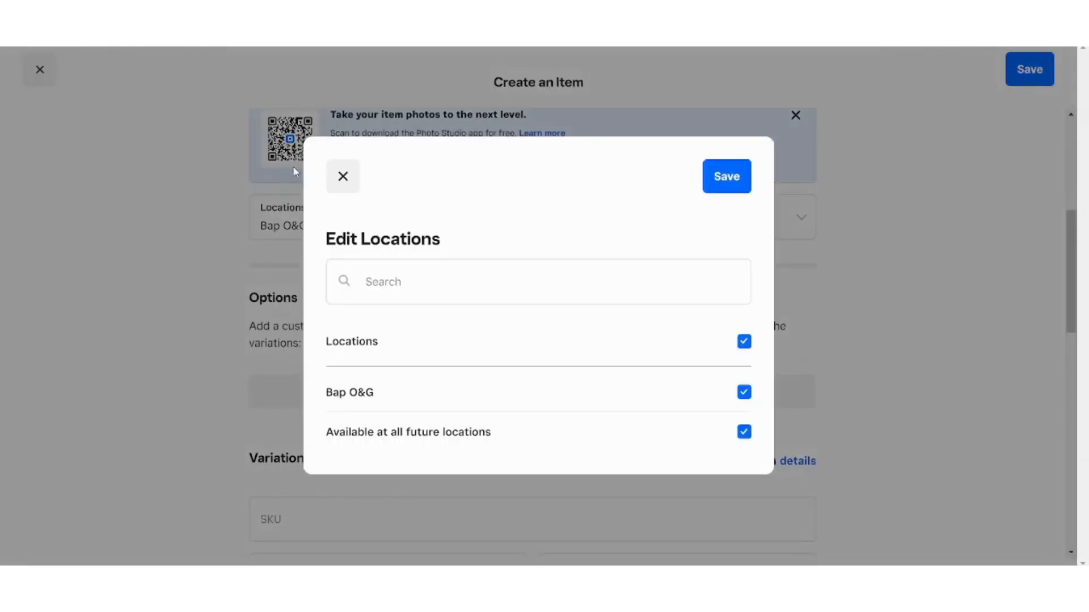
pyautogui.click(339, 176)
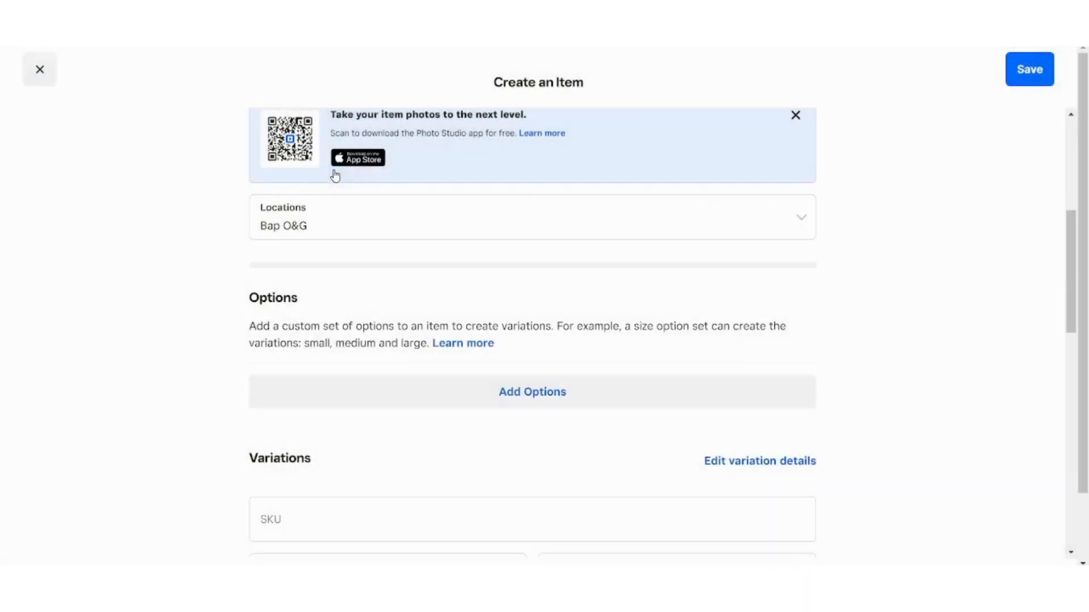
pyautogui.moveTo(1073, 268); pyautogui.dragTo(1084, 305)
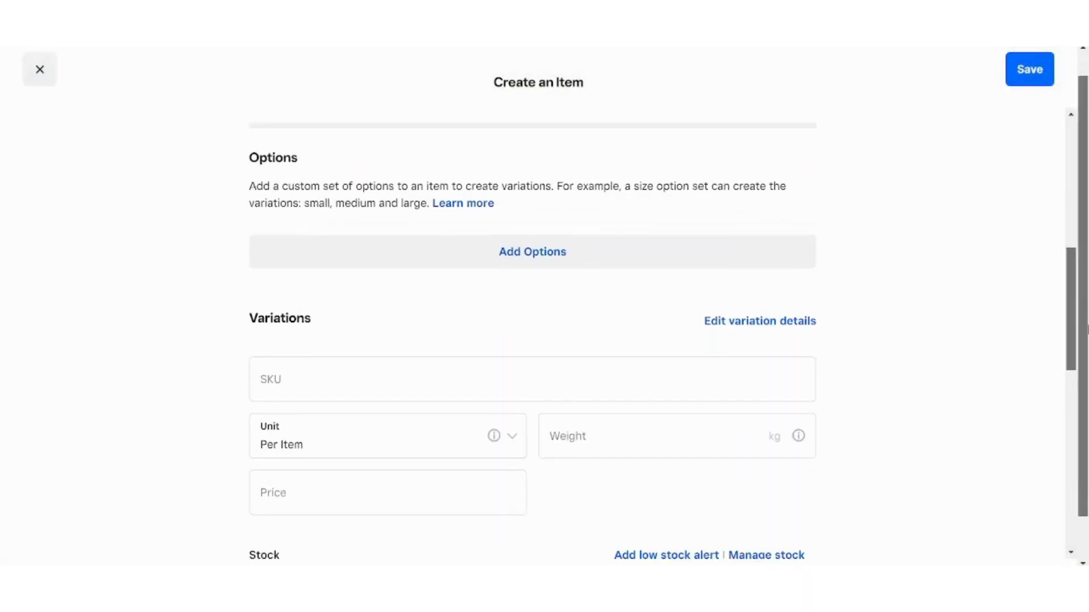
pyautogui.moveTo(1076, 317); pyautogui.dragTo(1084, 401)
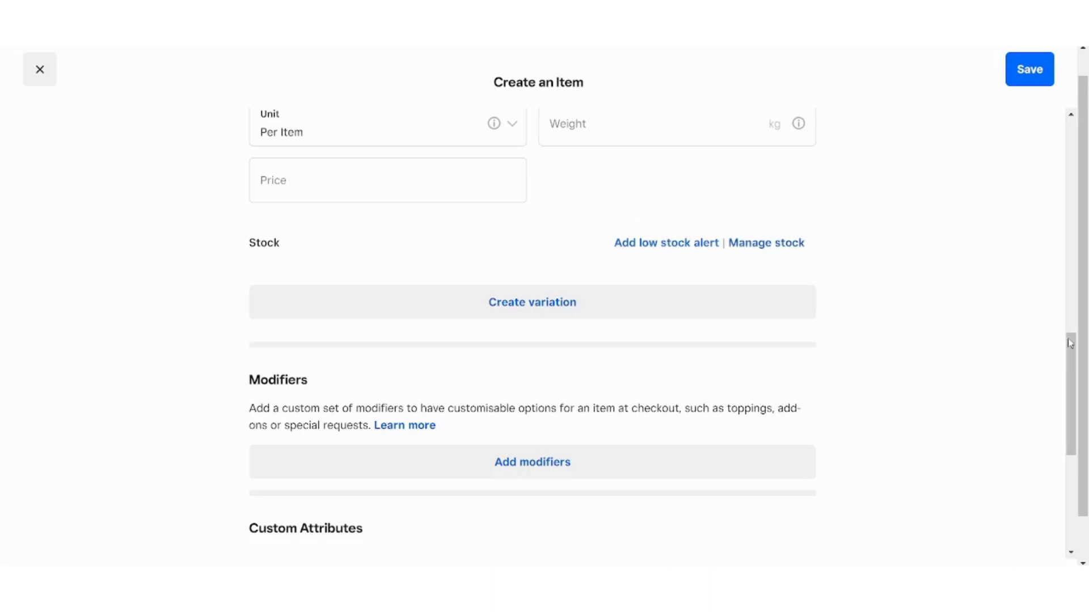
pyautogui.moveTo(1076, 355); pyautogui.dragTo(1078, 400)
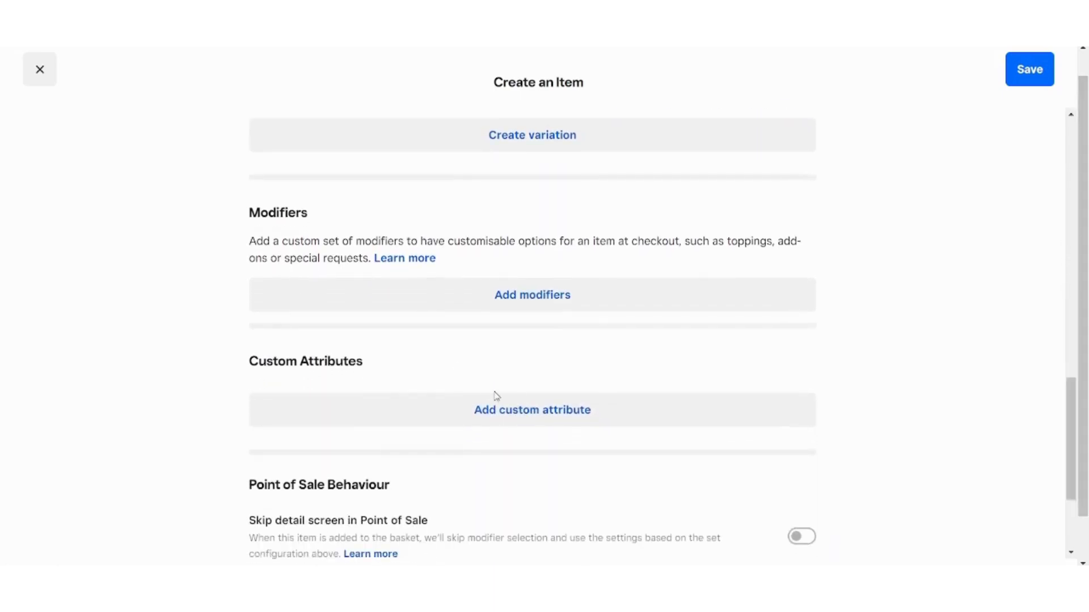
pyautogui.moveTo(1068, 431); pyautogui.dragTo(1084, 514)
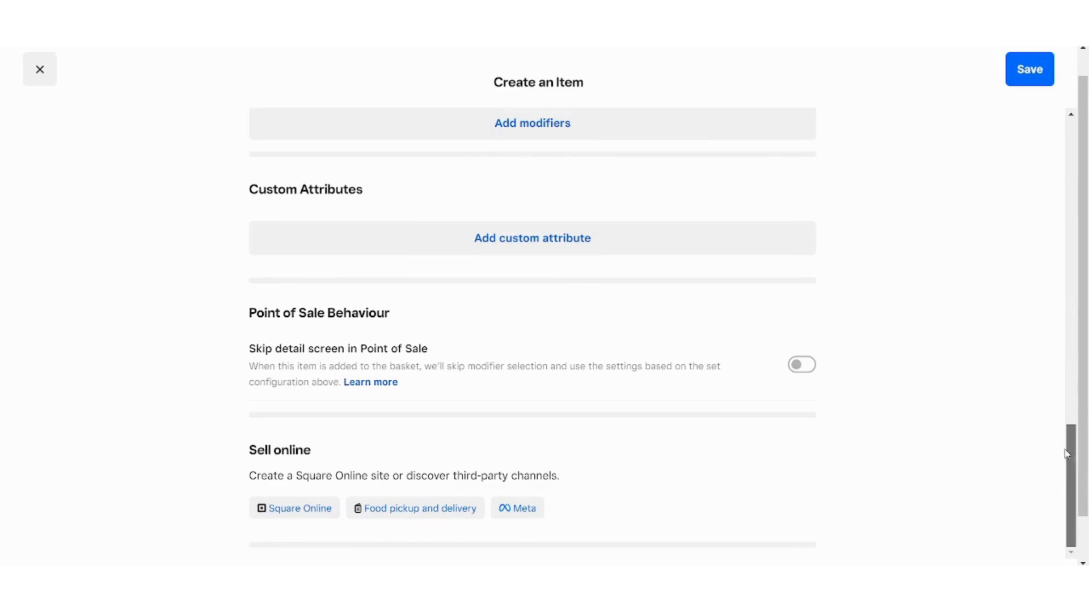
pyautogui.moveTo(1070, 439); pyautogui.dragTo(1030, 48)
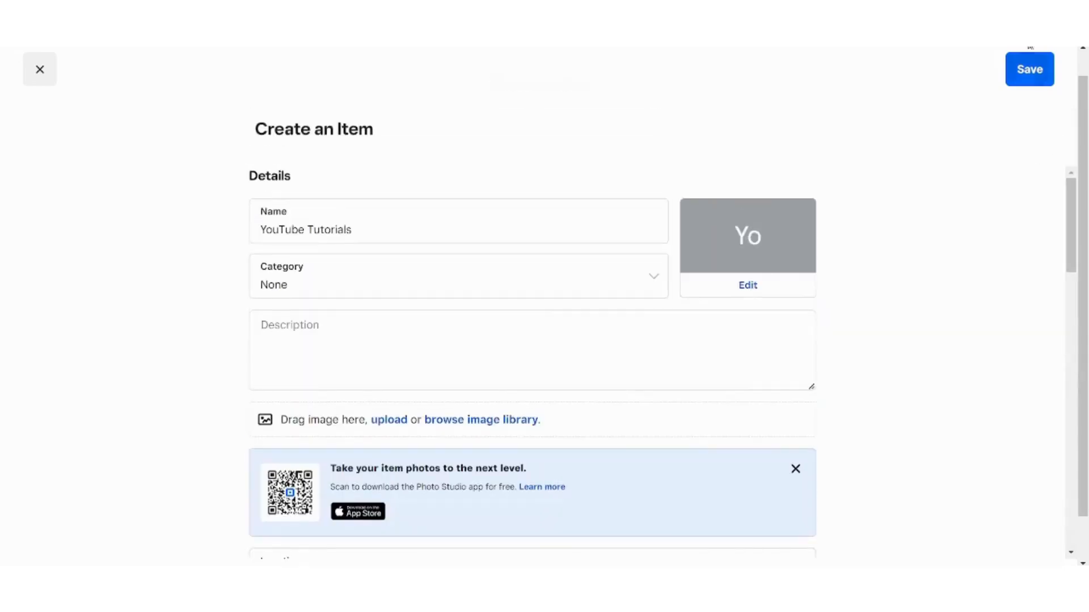
# - Save the YouTube Tutorials item and close the bulk-edit tip in the item library
pyautogui.click(1035, 64)
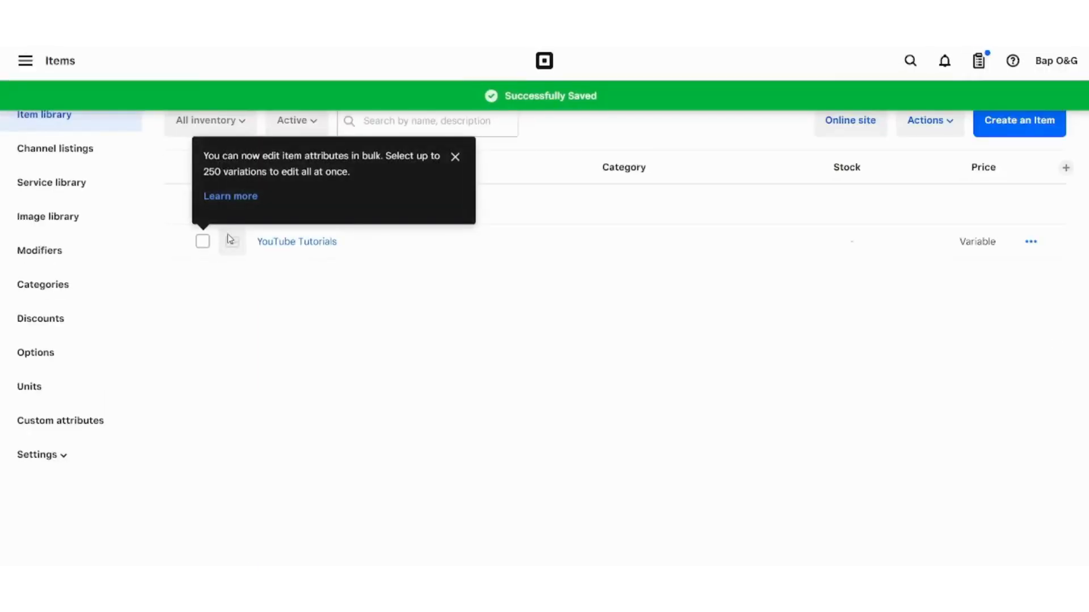
pyautogui.click(455, 158)
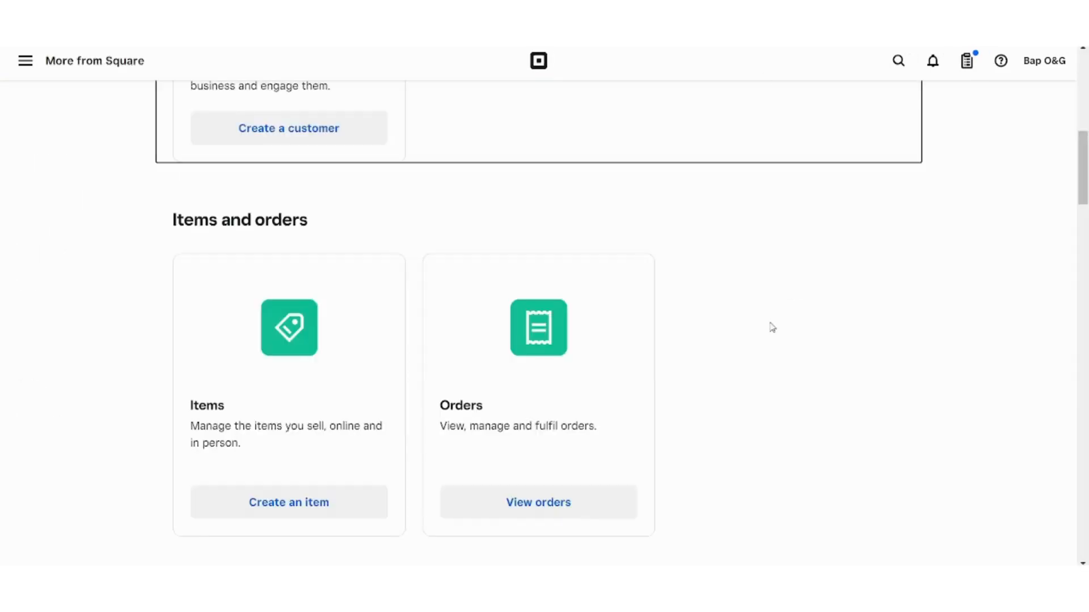
pyautogui.scroll(-1, 785, 327)
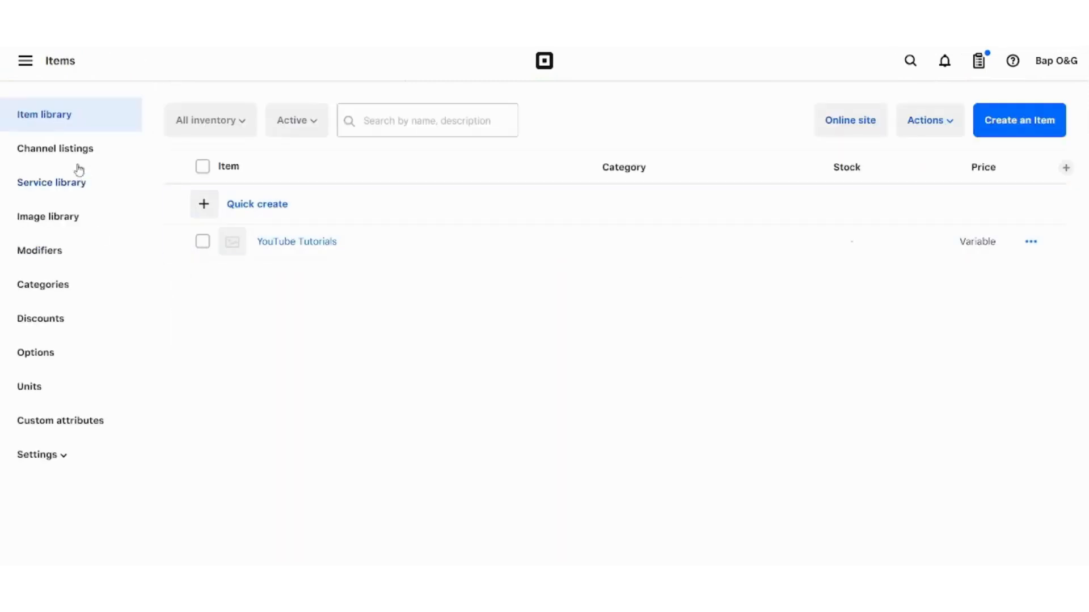
# - Open Orders under Items & orders to view the empty Active tab of All orders
pyautogui.click(12, 65)
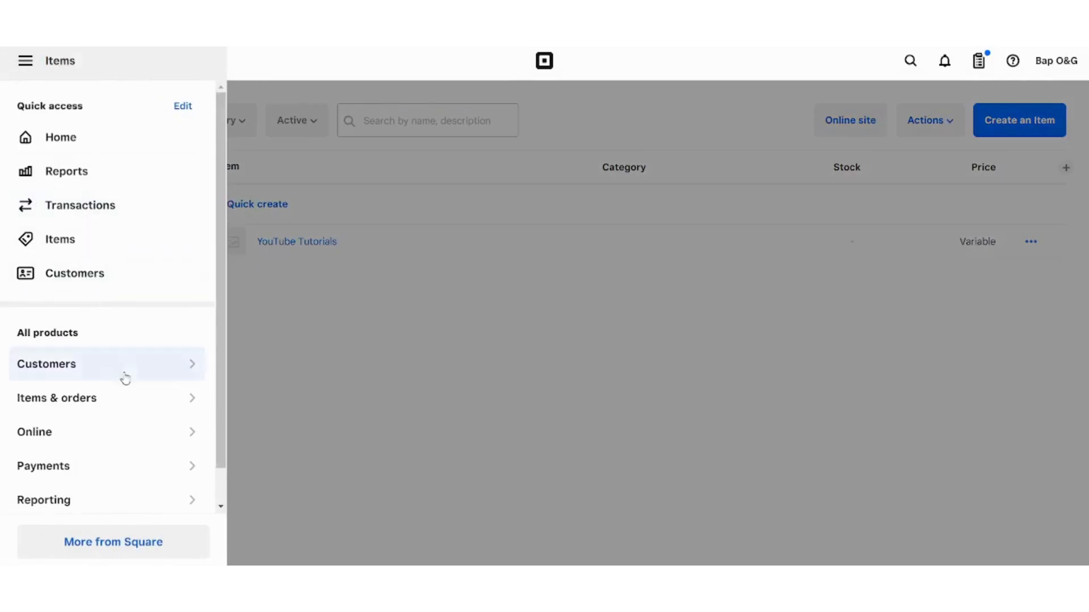
pyautogui.click(139, 404)
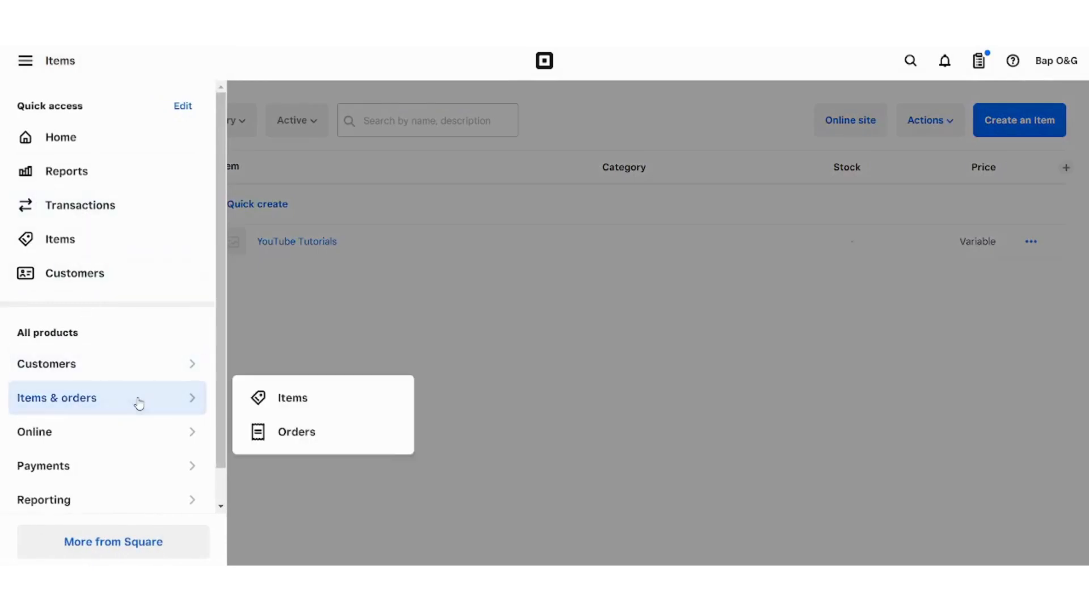
pyautogui.click(304, 442)
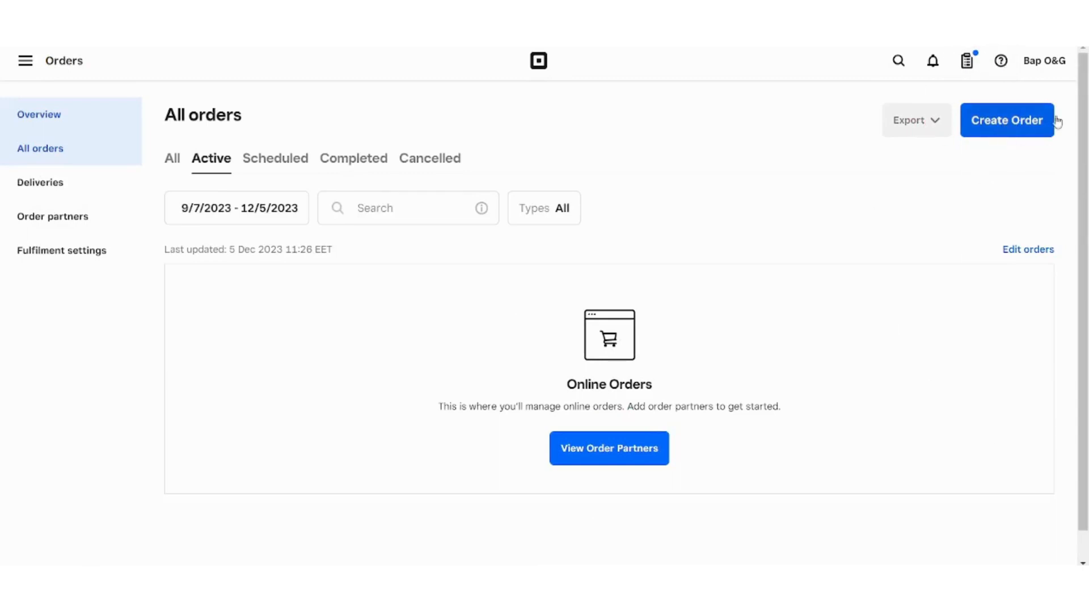
pyautogui.click(1012, 132)
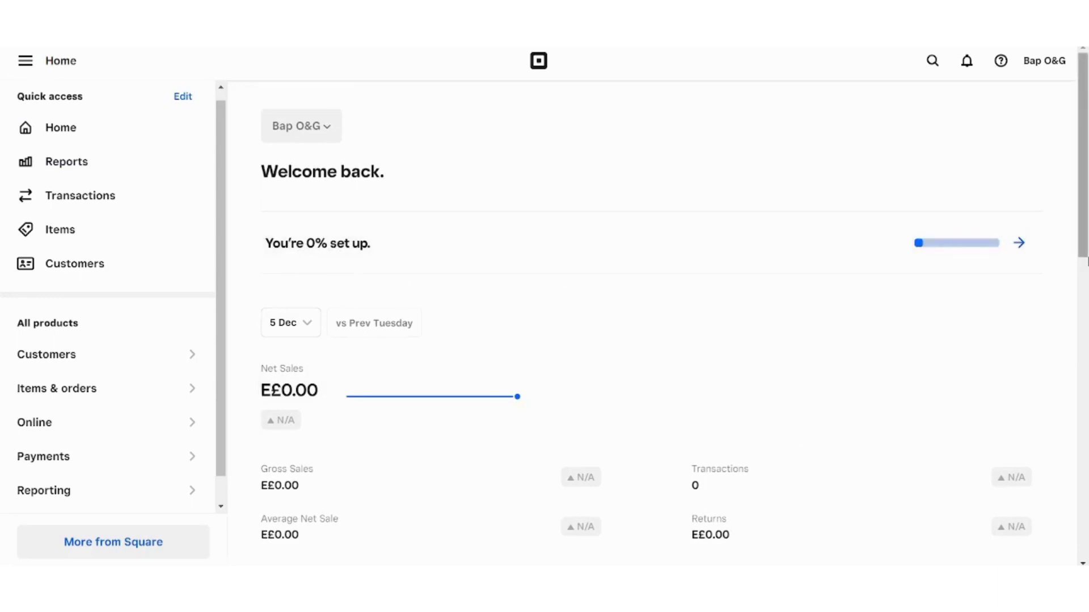
pyautogui.click(1025, 244)
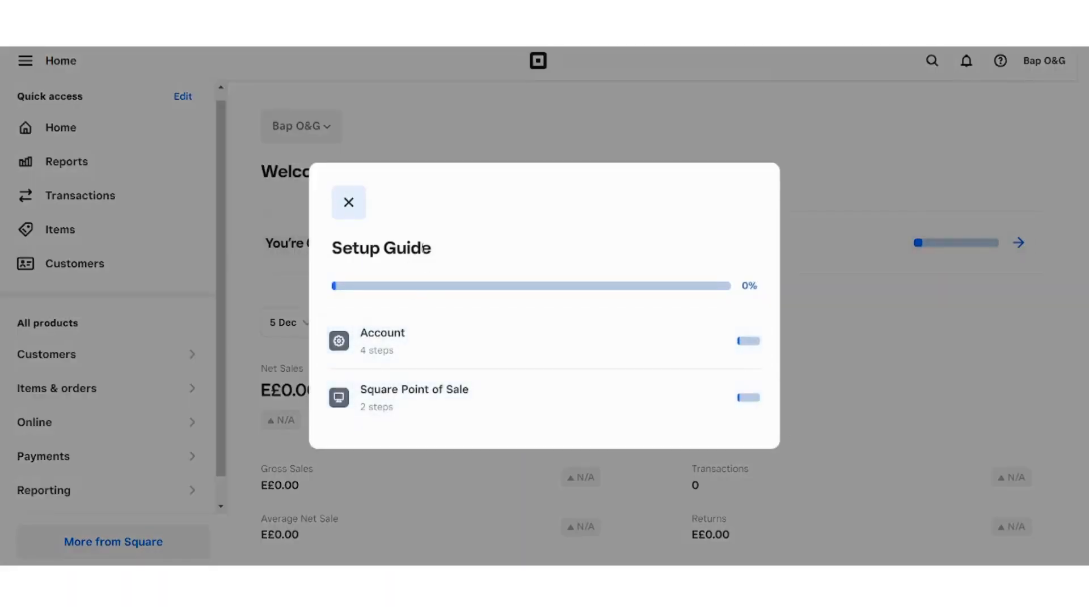
pyautogui.click(349, 204)
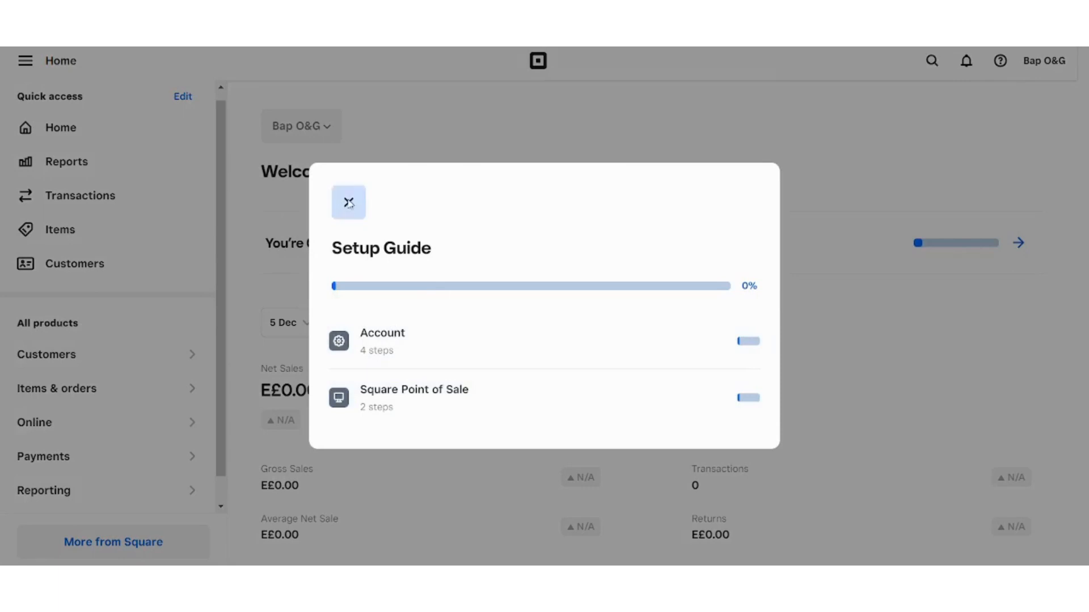
pyautogui.scroll(-3, 763, 149)
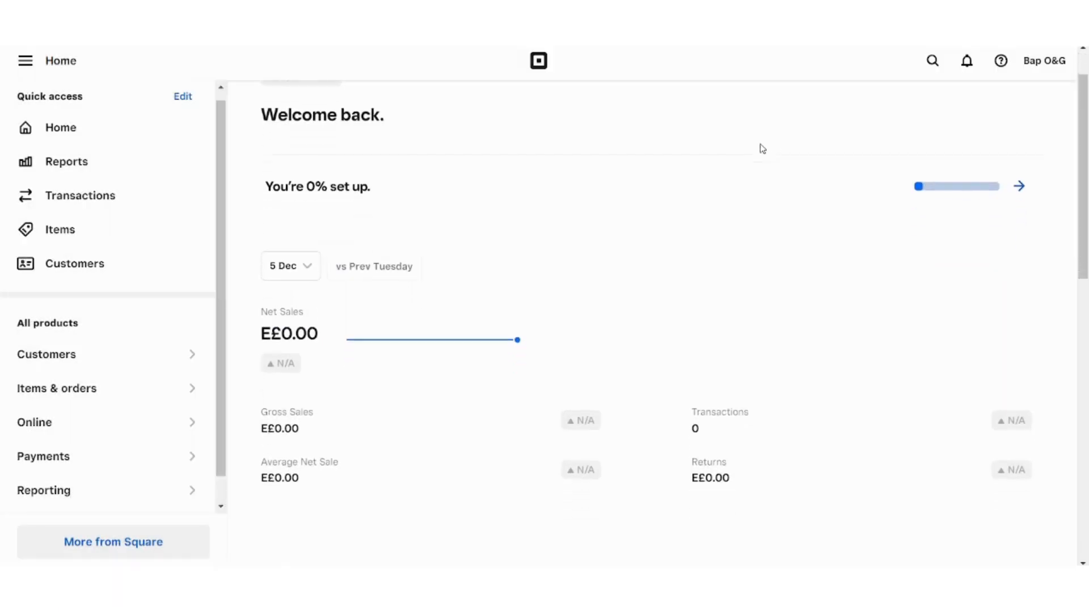
pyautogui.scroll(-5, 763, 148)
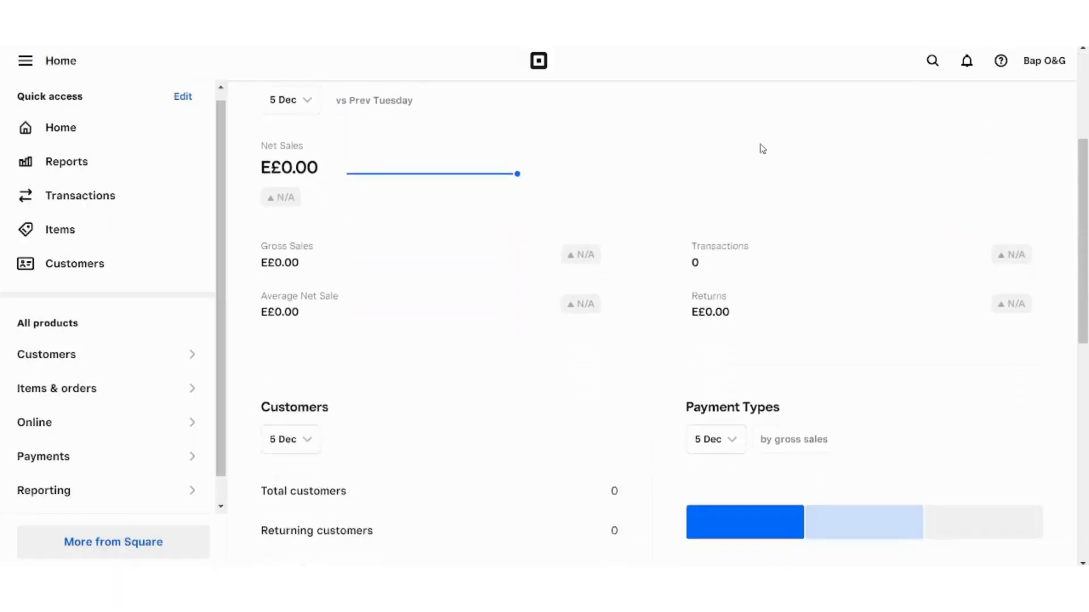
pyautogui.scroll(-5, 763, 148)
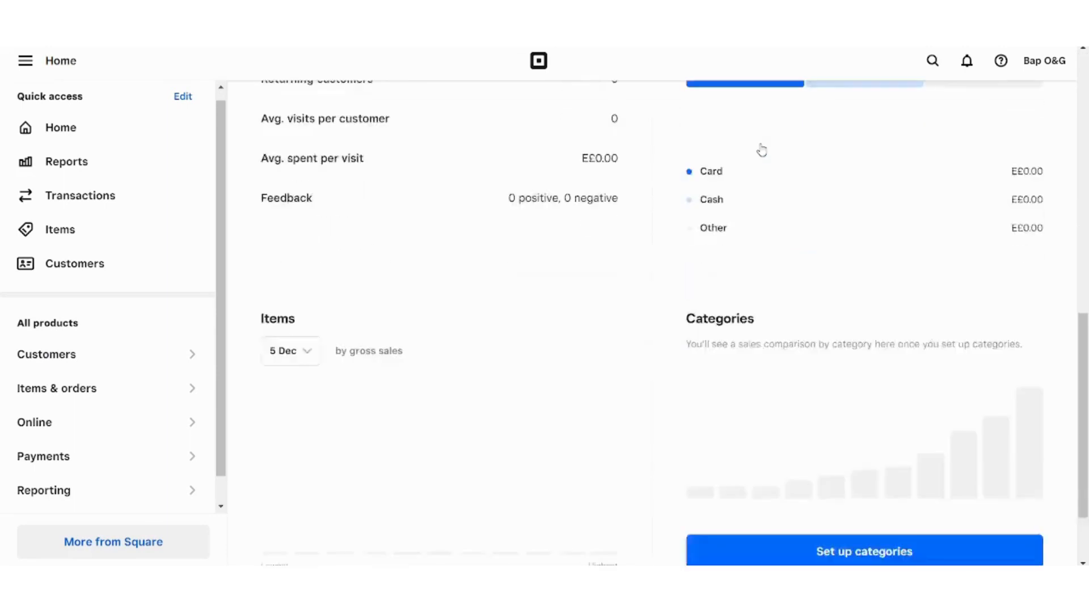
pyautogui.scroll(11, 763, 148)
pyautogui.scroll(3, 762, 149)
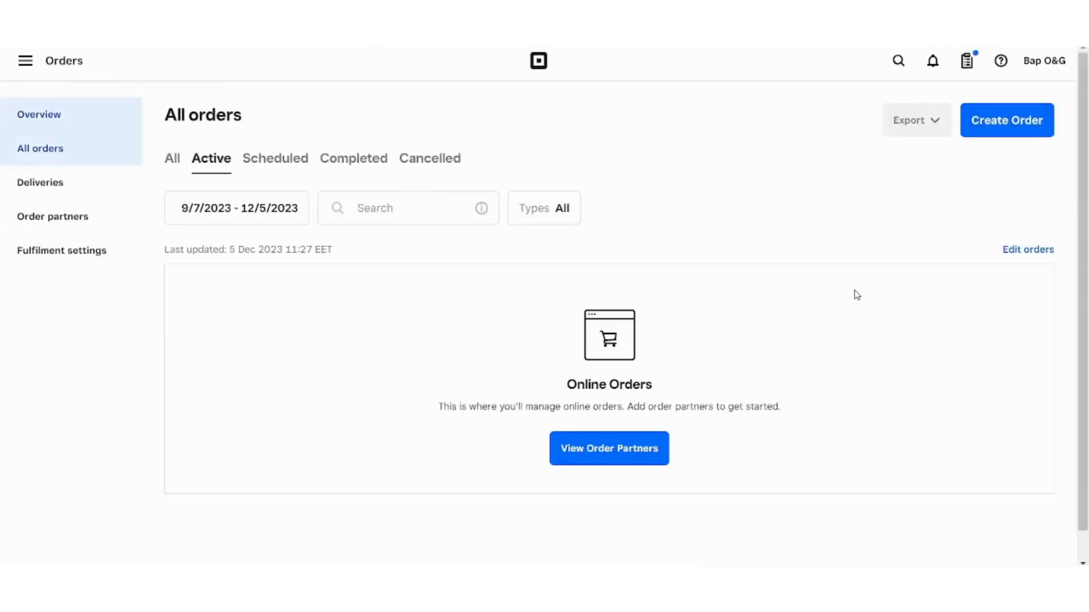
pyautogui.click(649, 459)
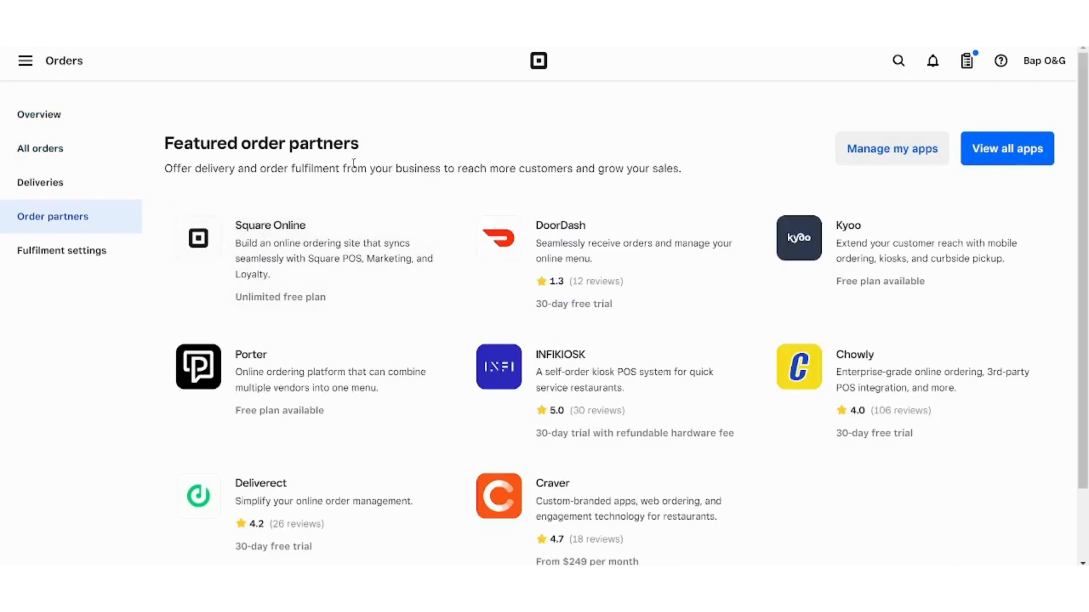
pyautogui.scroll(-2, 353, 163)
pyautogui.scroll(2, 354, 163)
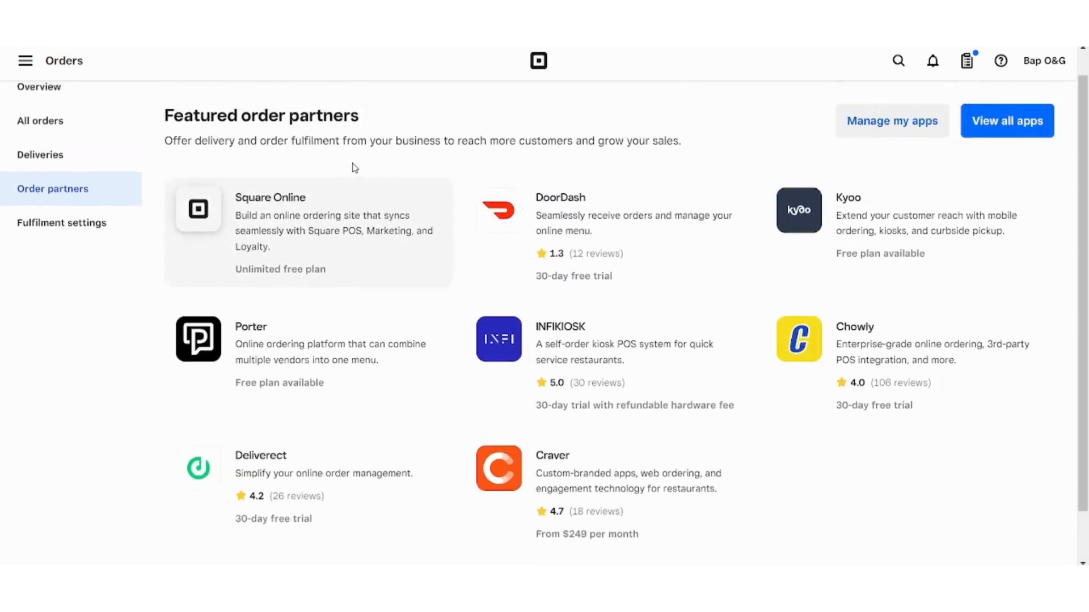
pyautogui.scroll(-1, 353, 163)
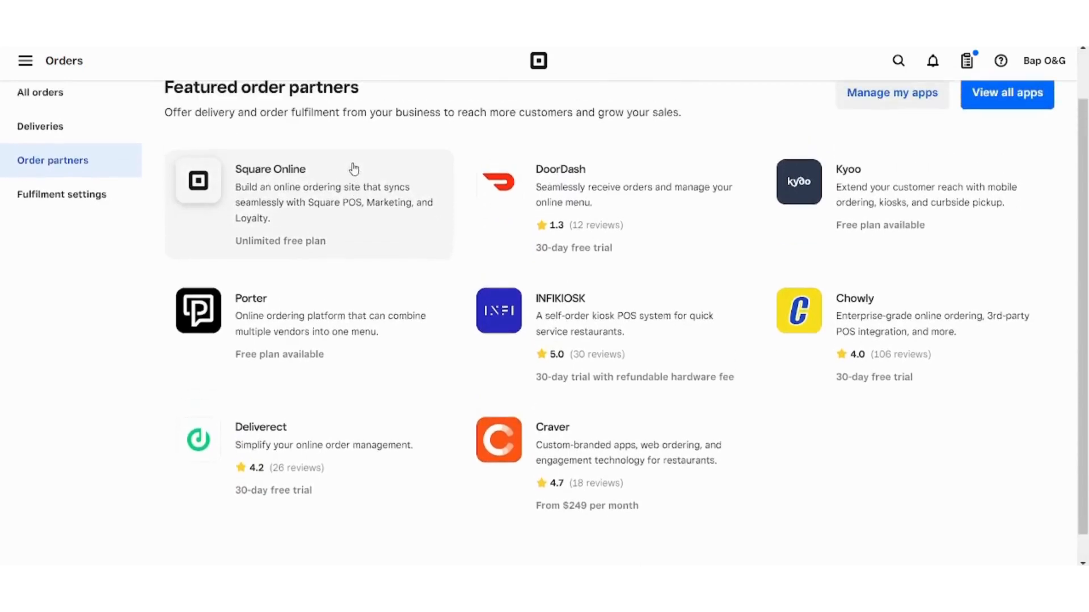
pyautogui.scroll(1, 353, 166)
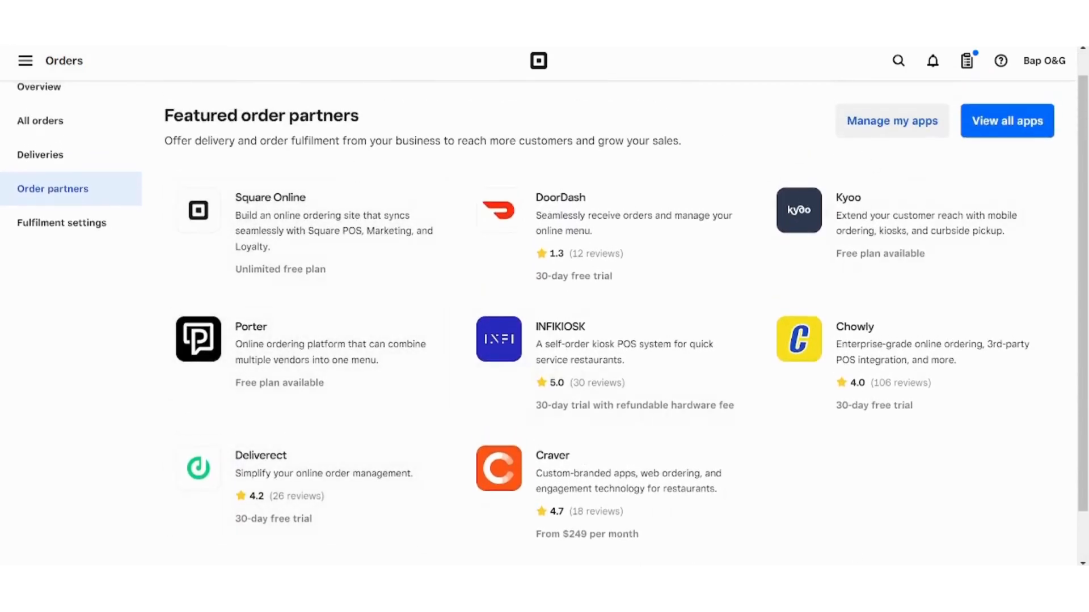
pyautogui.hotkey('alt', 'Left')
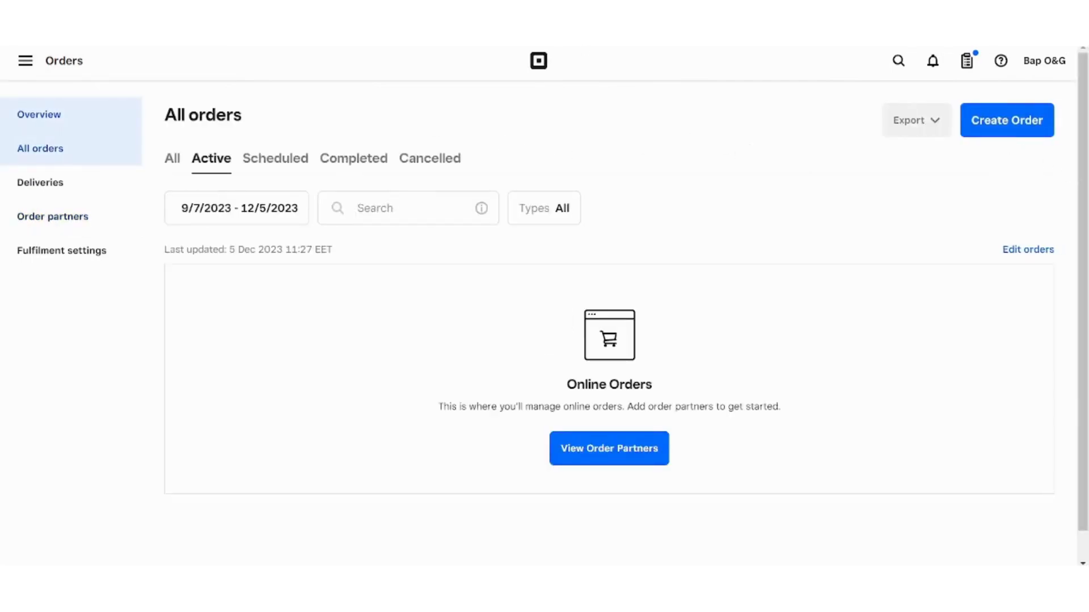
# - Go back to All orders and scroll through its empty Active list and Online Orders panel
pyautogui.hotkey('alt', 'Left')
pyautogui.scroll(-10, 220, 419)
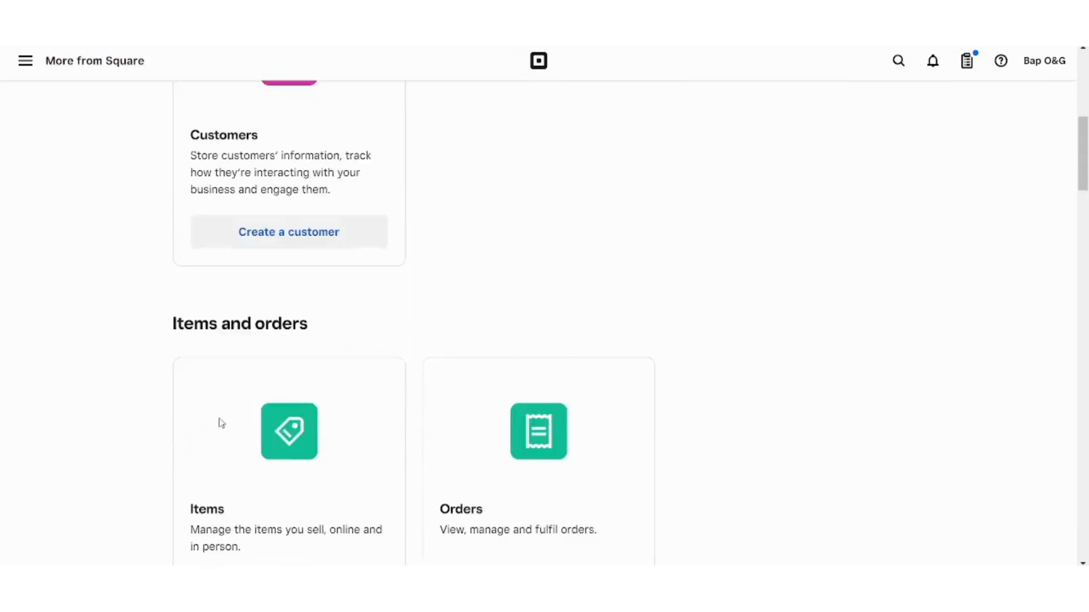
pyautogui.scroll(-3, 220, 423)
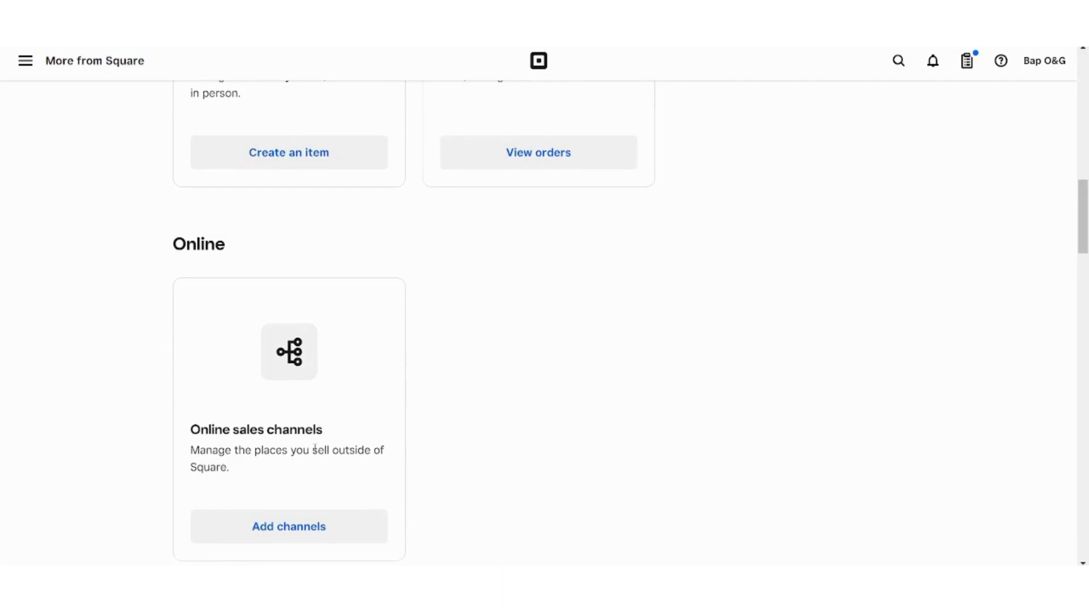
pyautogui.scroll(-2, 315, 449)
pyautogui.scroll(1, 316, 451)
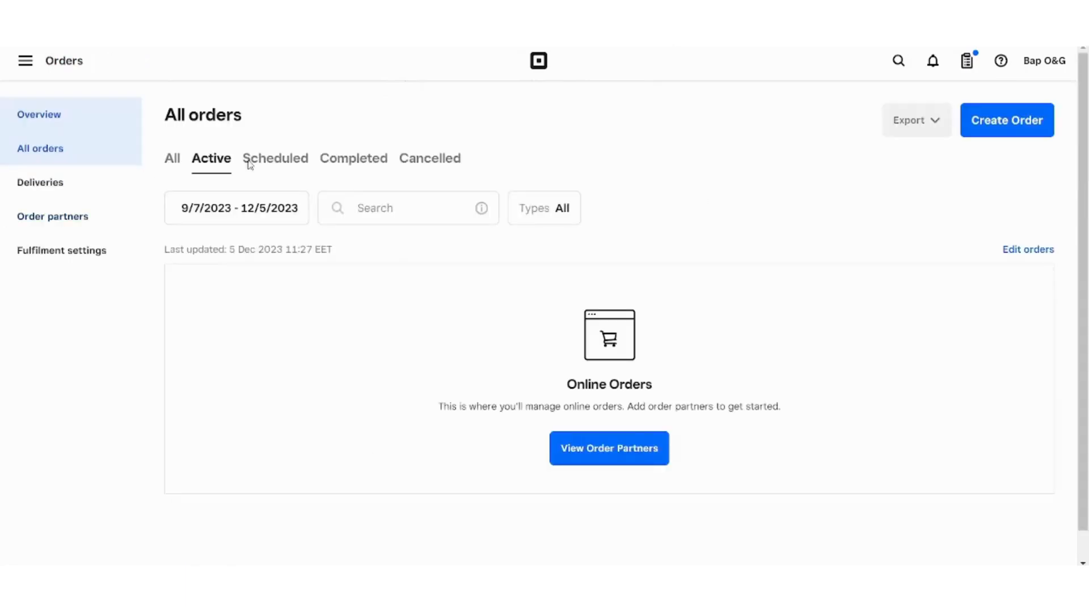
# - Open Online sales channels and scroll through Meta for Business and the food pickup and delivery options
pyautogui.click(25, 61)
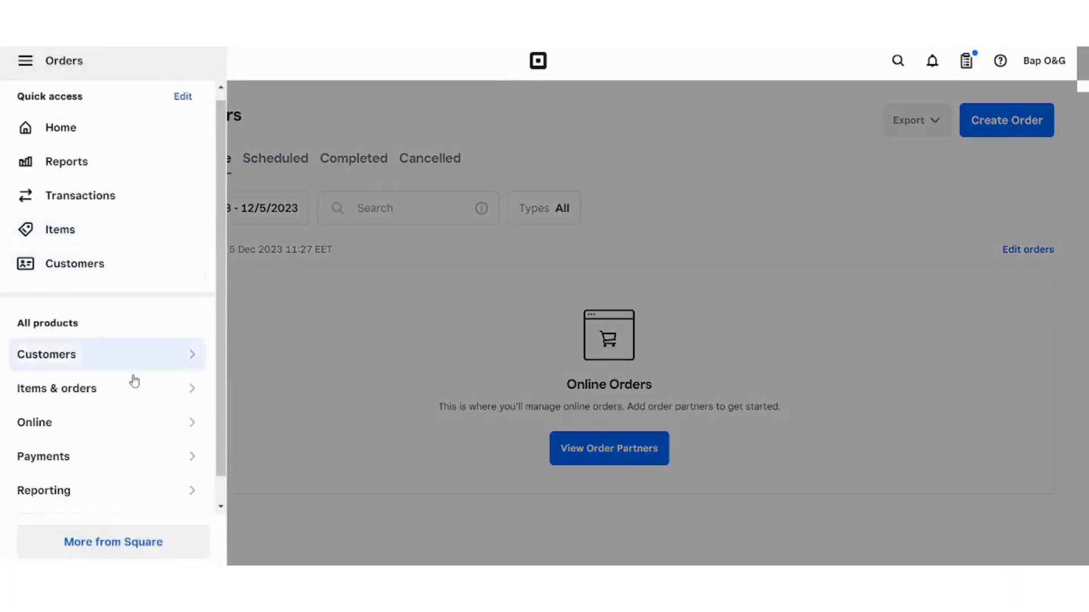
pyautogui.click(117, 432)
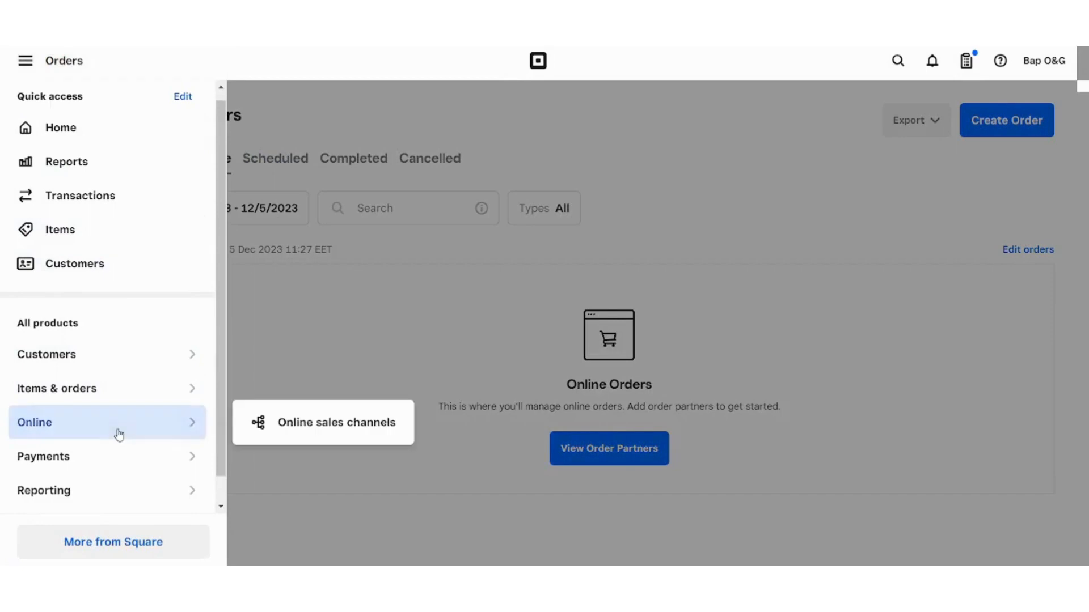
pyautogui.click(301, 425)
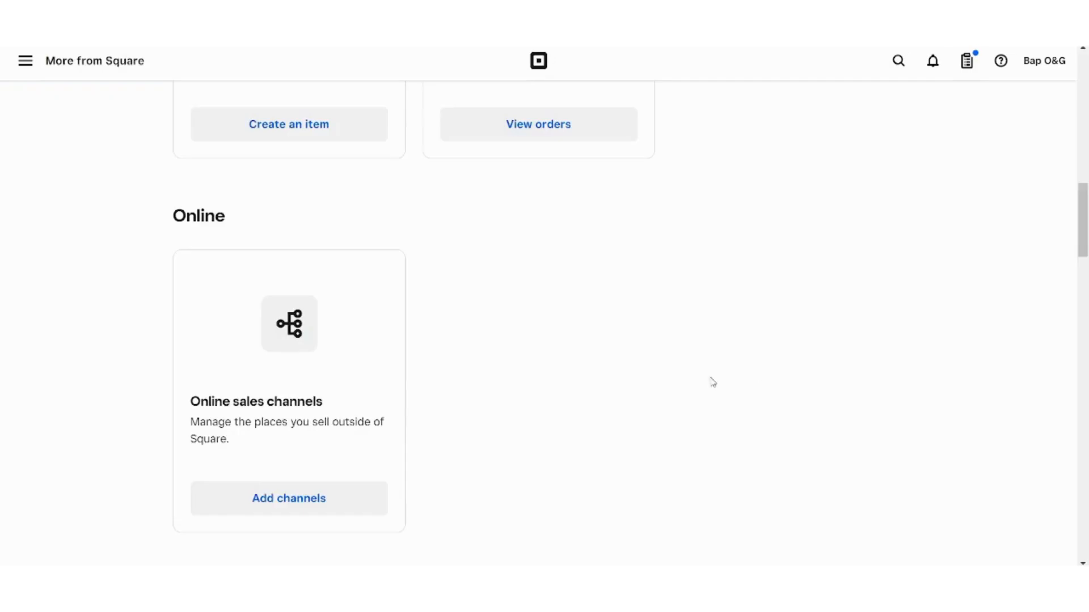
pyautogui.scroll(-4, 709, 374)
pyautogui.scroll(-3, 705, 361)
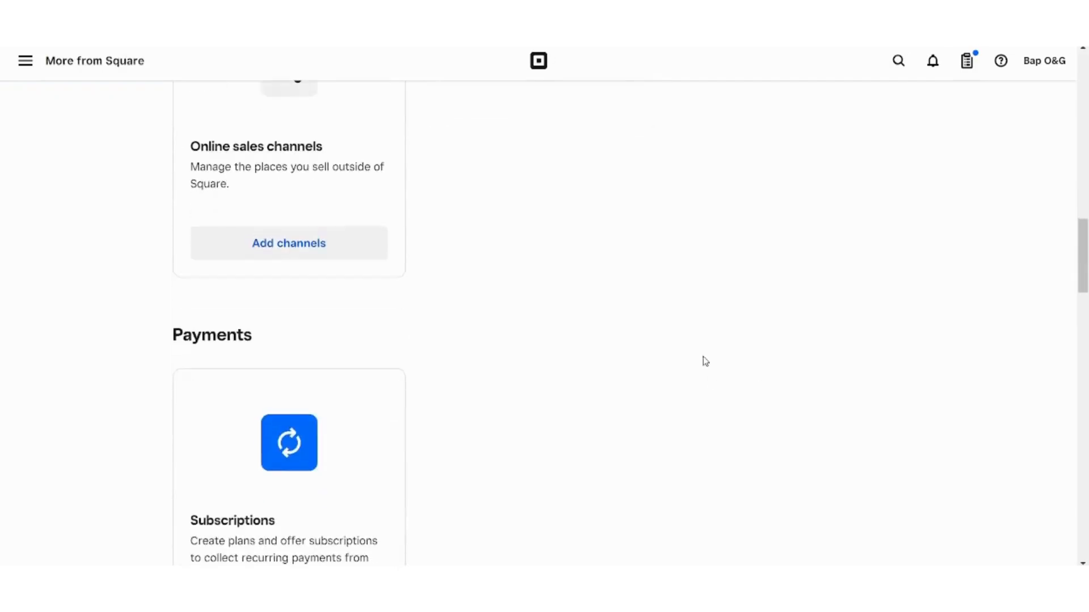
pyautogui.scroll(-1, 705, 362)
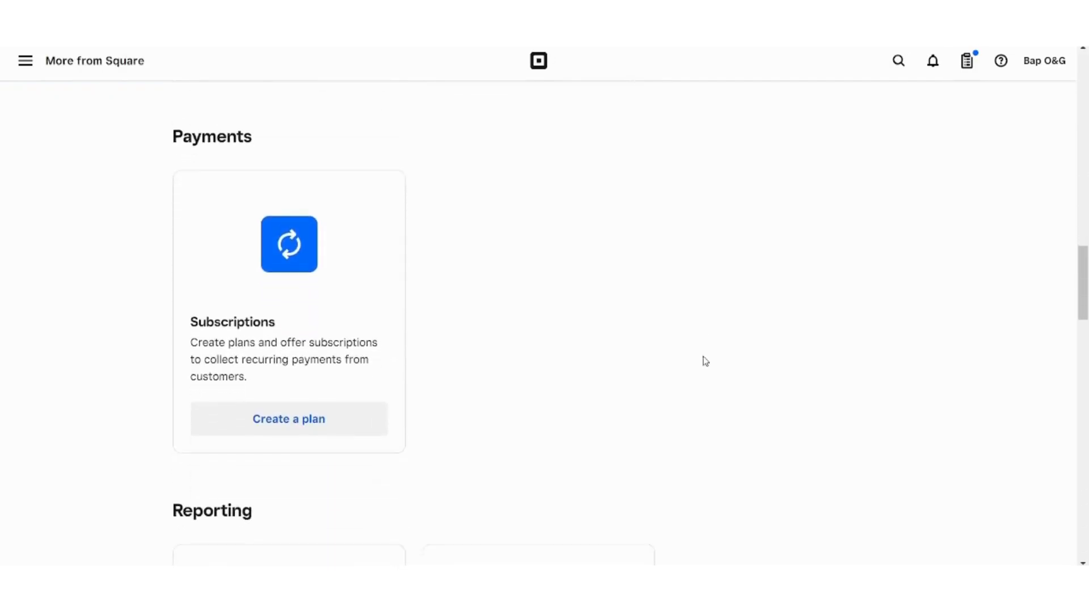
pyautogui.scroll(1, 704, 361)
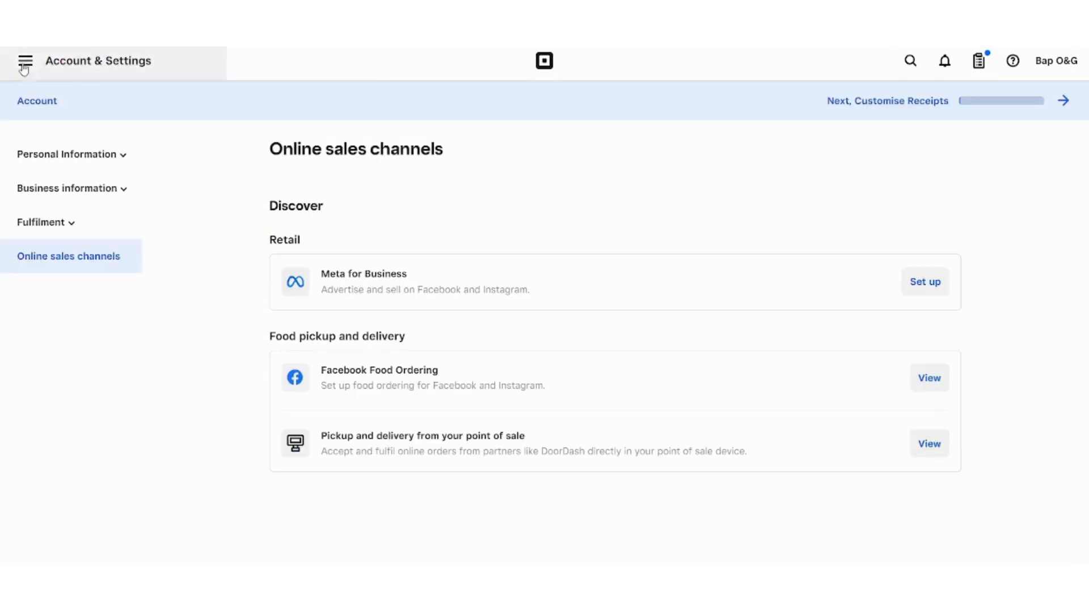
# - Open Subscriptions under Payments to see the prompt for accepting recurring payments
pyautogui.click(24, 61)
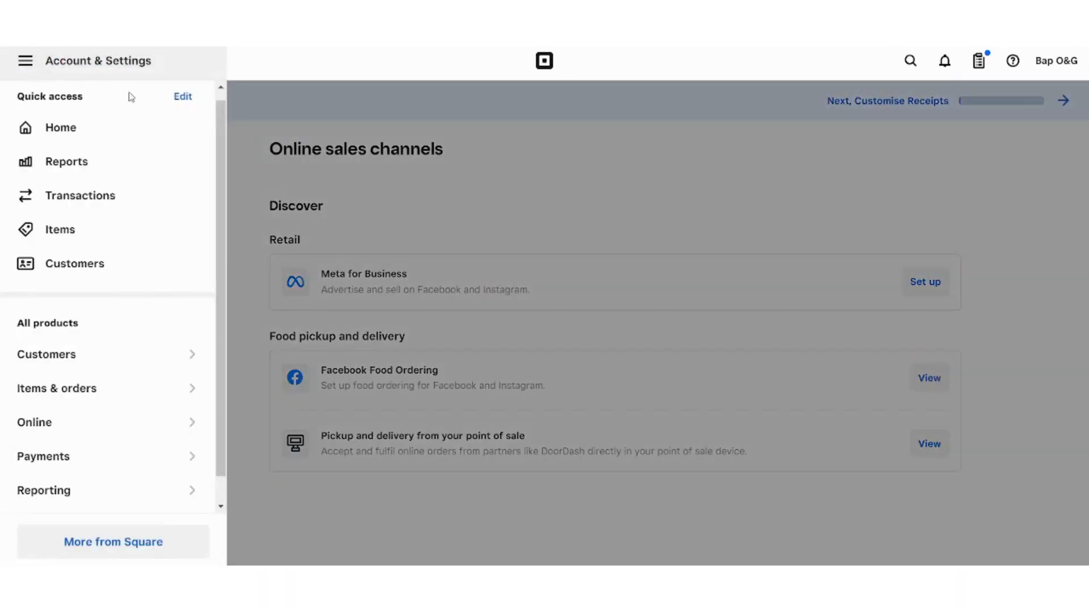
pyautogui.click(122, 471)
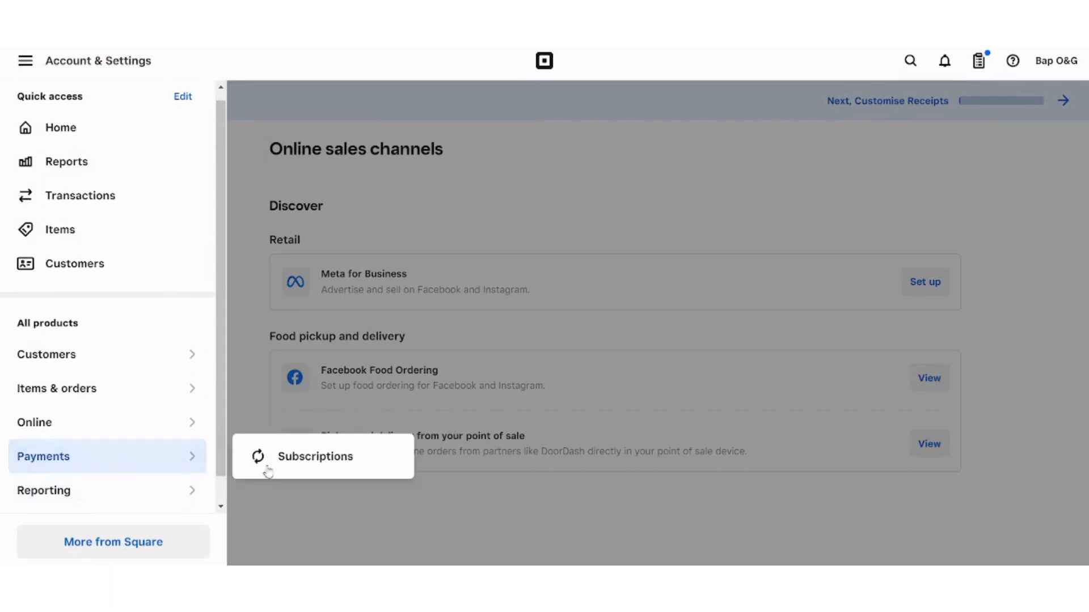
pyautogui.click(341, 473)
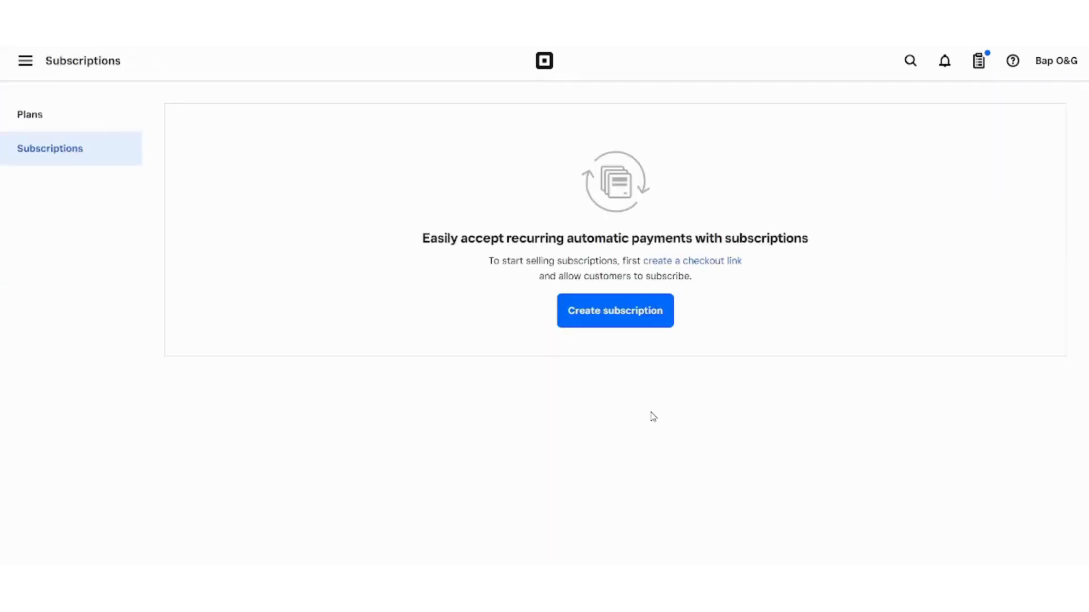
pyautogui.click(608, 312)
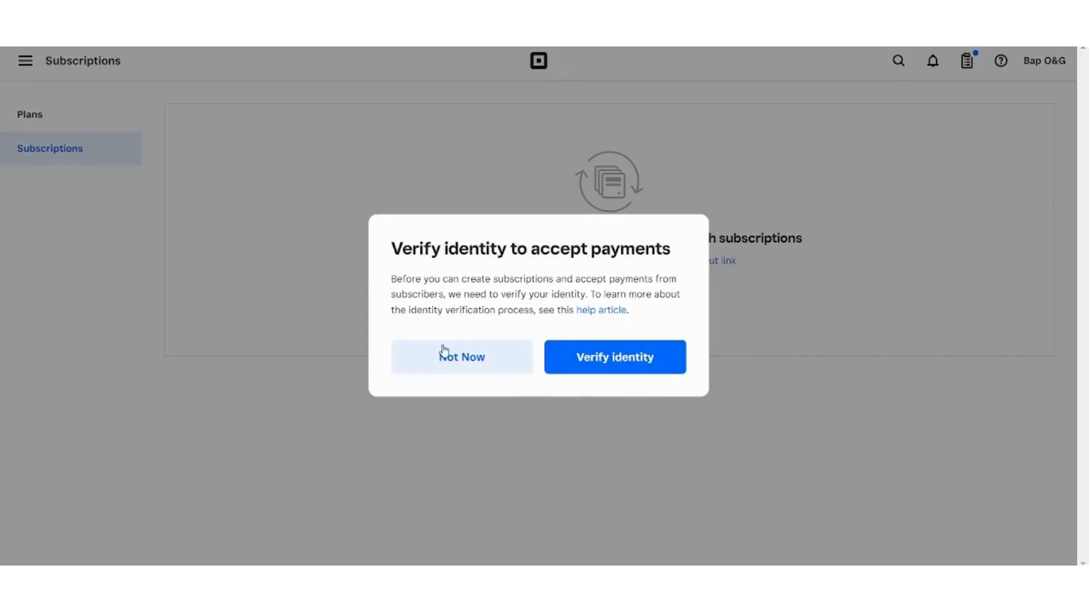
pyautogui.click(477, 364)
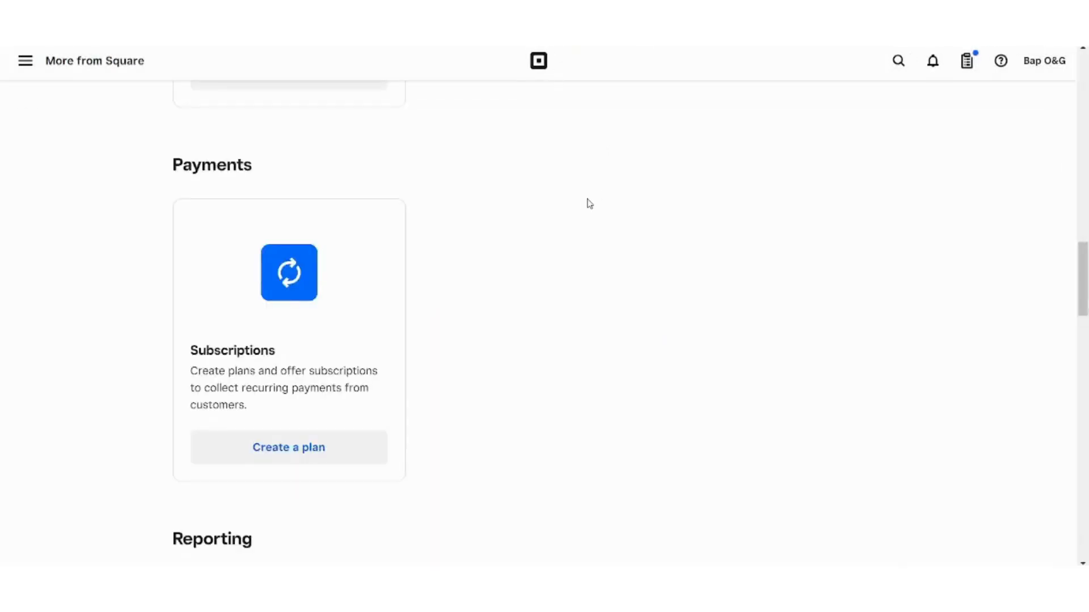
# - Scroll through More from Square's Reporting, Settings and app listings, then back to the top
pyautogui.scroll(-5, 590, 204)
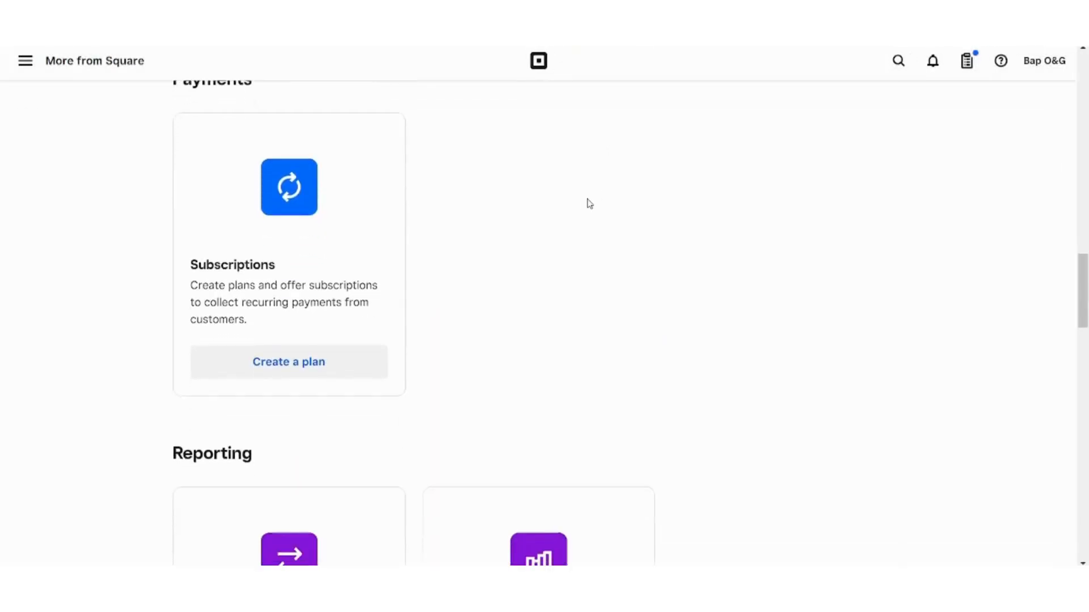
pyautogui.scroll(-2, 590, 204)
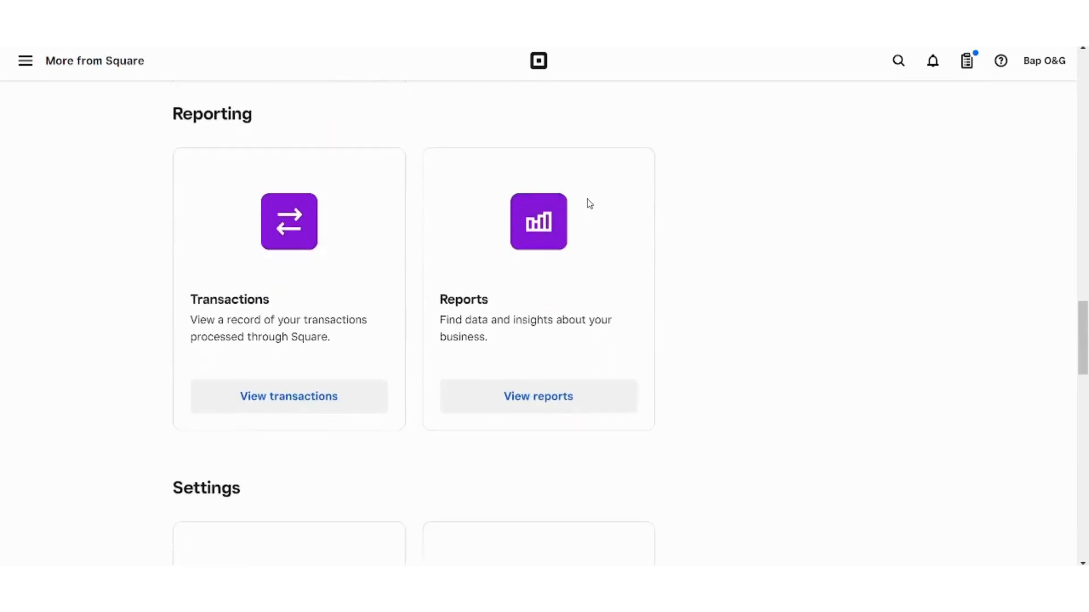
pyautogui.scroll(1, 590, 203)
pyautogui.scroll(-1, 589, 204)
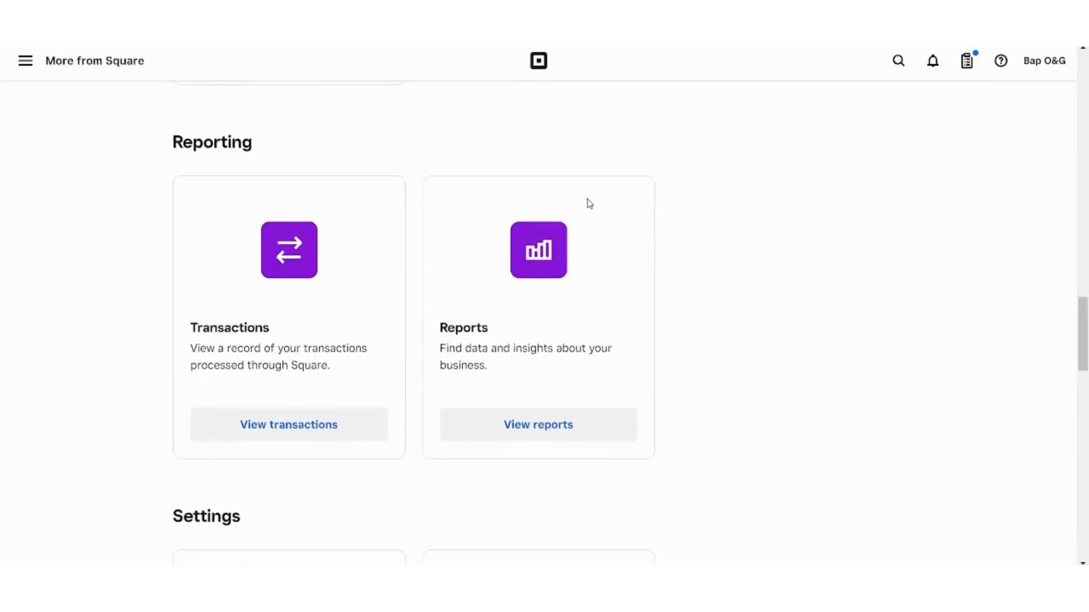
pyautogui.scroll(-6, 589, 204)
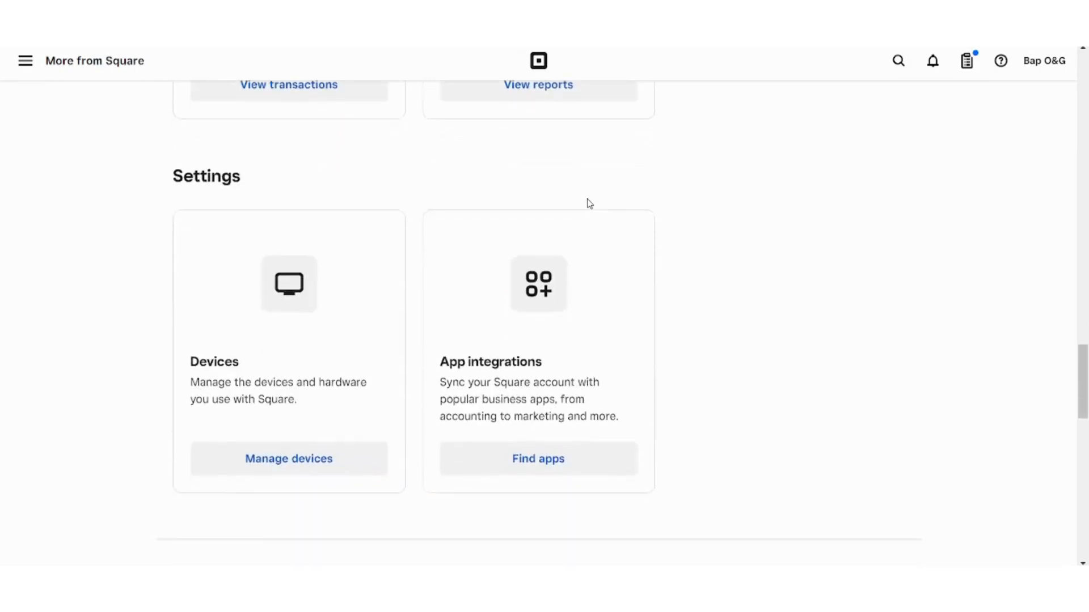
pyautogui.scroll(-4, 590, 204)
pyautogui.scroll(3, 590, 204)
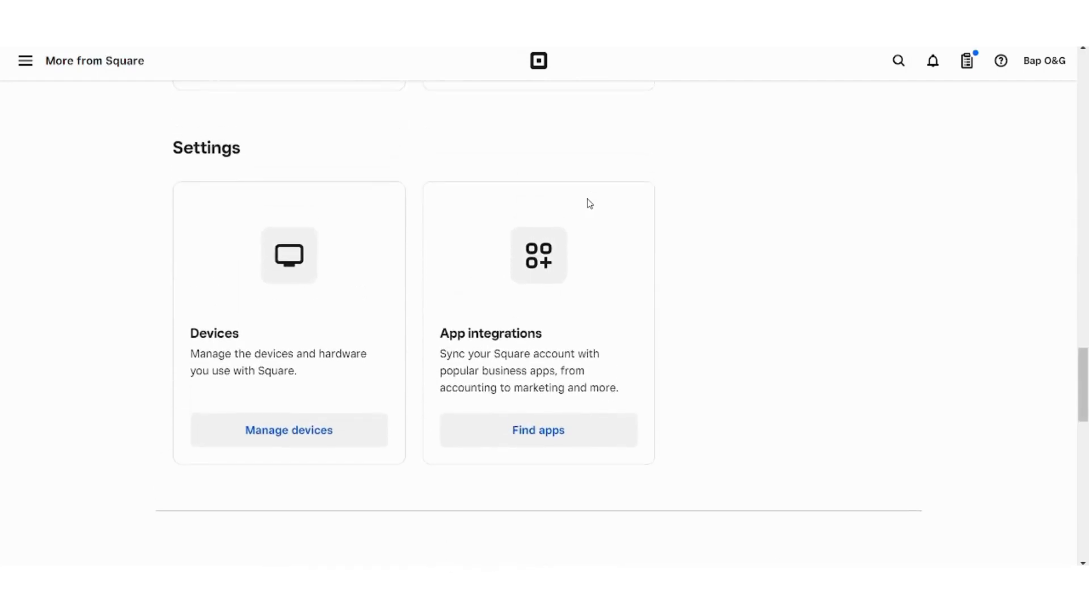
pyautogui.scroll(-3, 590, 203)
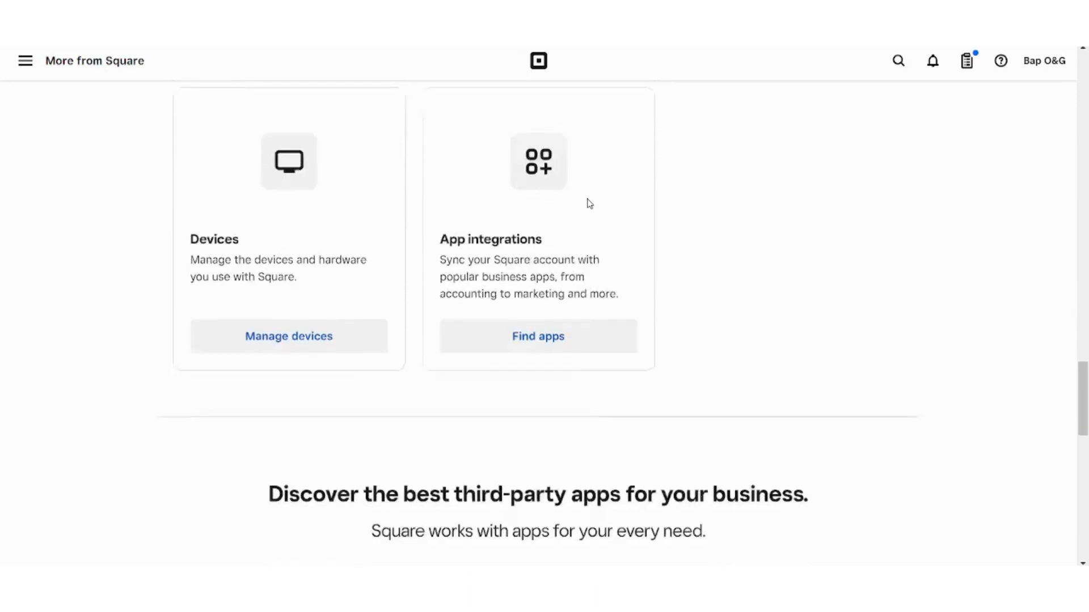
pyautogui.scroll(2, 588, 199)
pyautogui.scroll(-6, 588, 198)
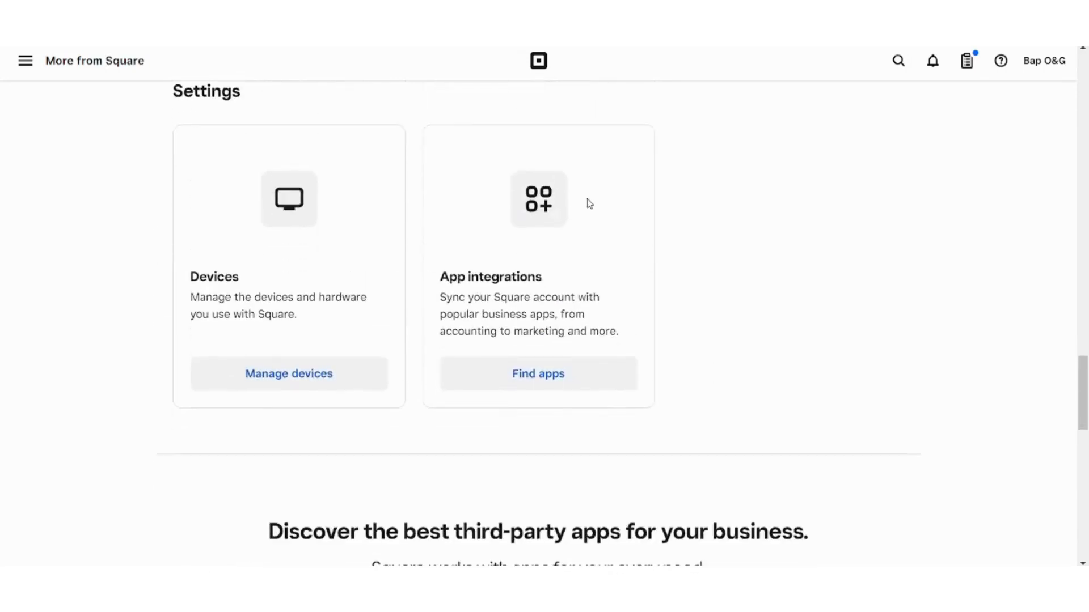
pyautogui.scroll(-3, 588, 201)
pyautogui.scroll(1, 588, 204)
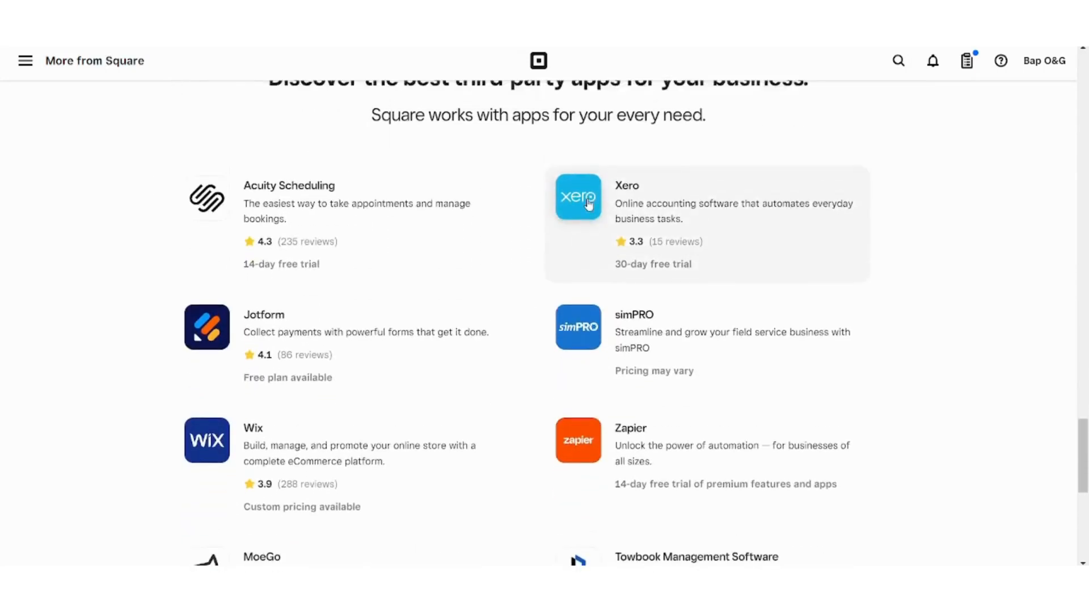
pyautogui.scroll(-5, 588, 204)
pyautogui.scroll(-3, 588, 204)
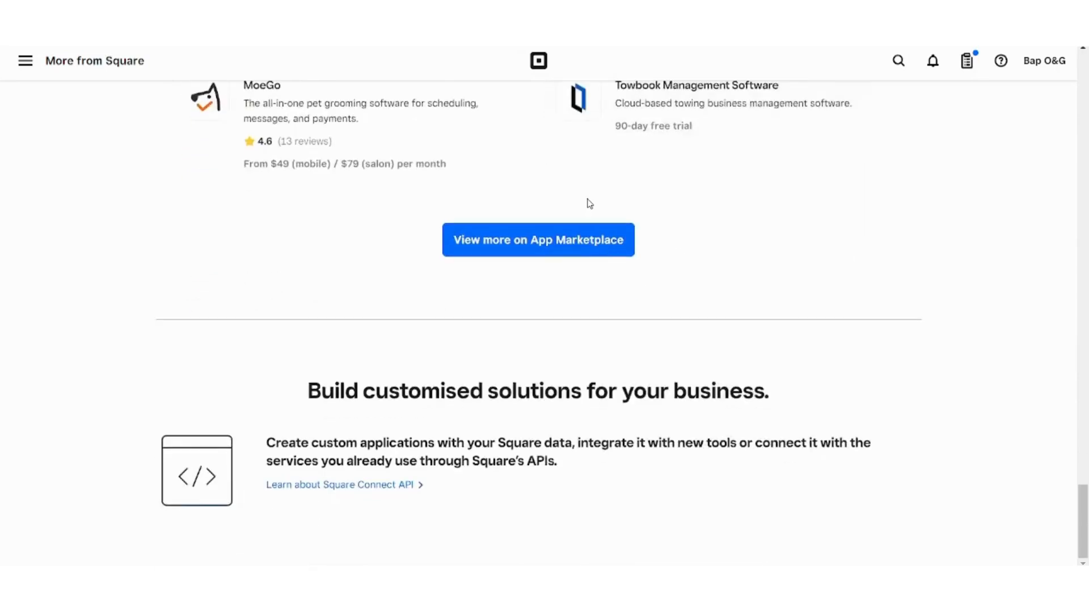
pyautogui.scroll(20, 590, 203)
pyautogui.scroll(20, 590, 203)
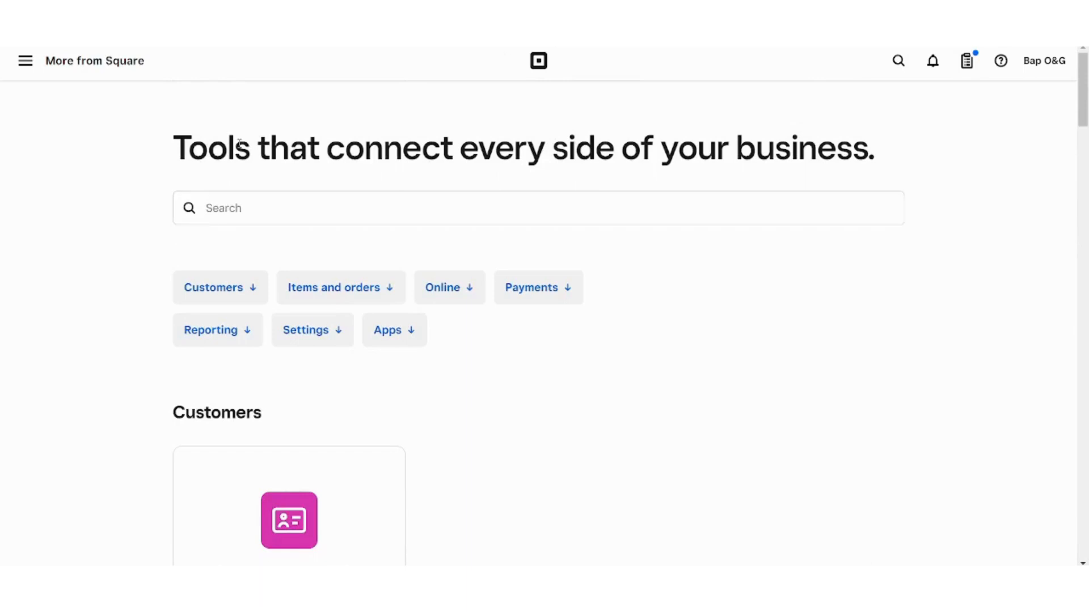
# - Return to the Home dashboard showing £0.00 net sales, then reopen the navigation menu
pyautogui.click(53, 78)
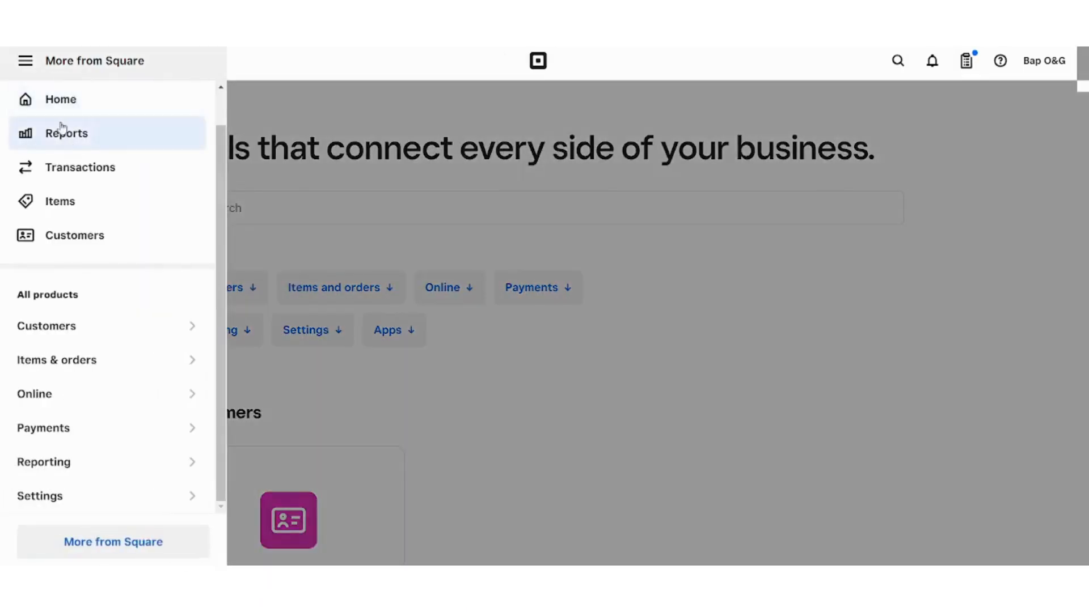
pyautogui.click(60, 113)
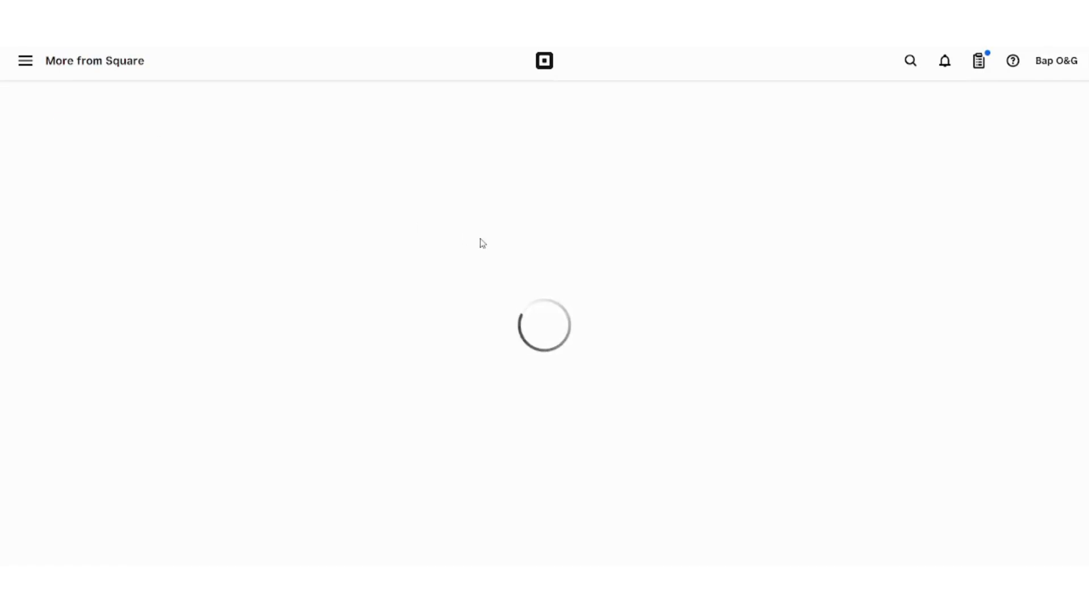
pyautogui.click(23, 62)
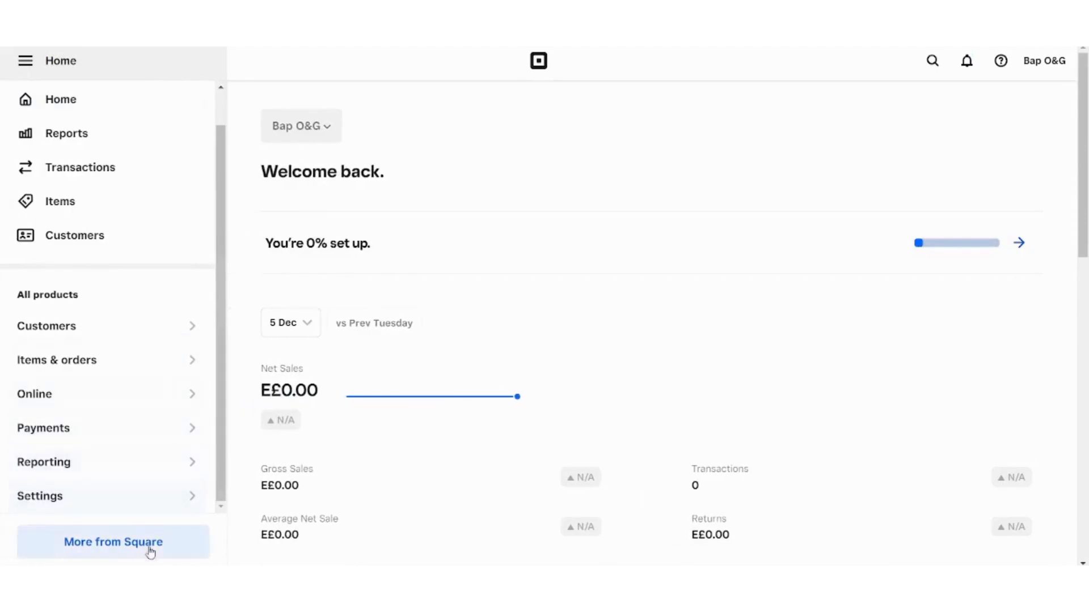